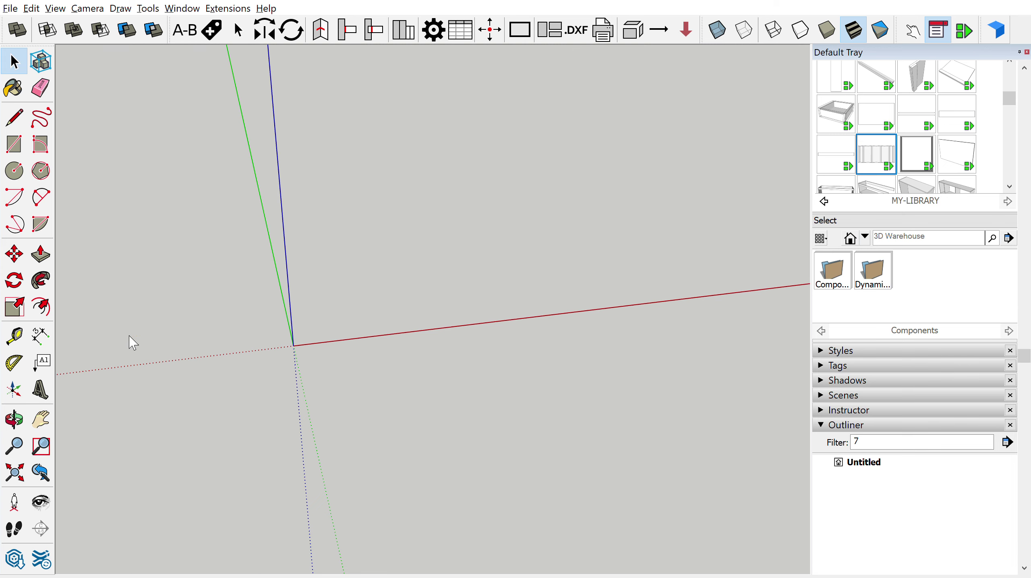
Step: Drag the wine rack component from My Library into the model and place it at the origin
scroll(474, 480, down, 1)
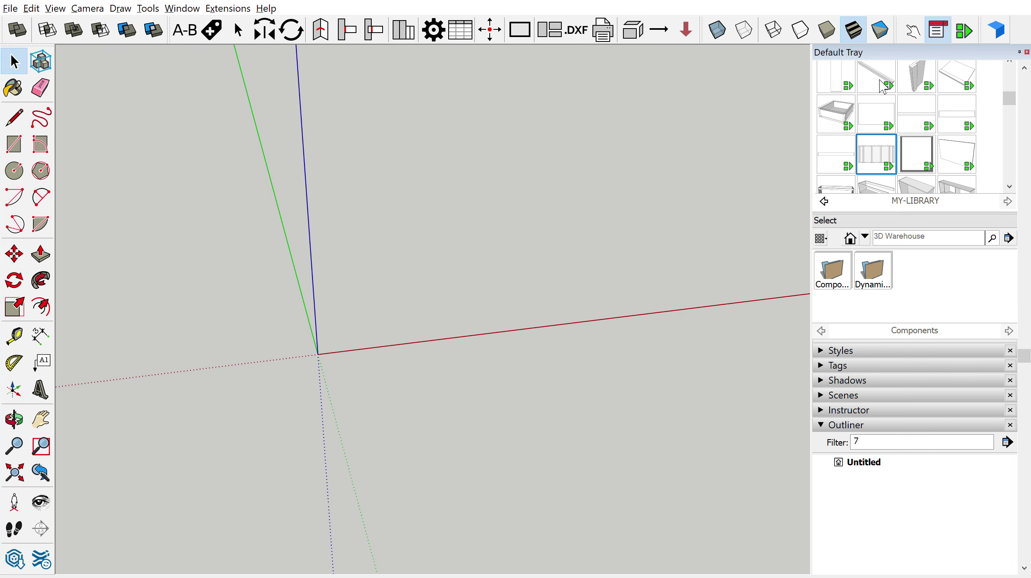
mouse_move(462, 244)
middle_down()
mouse_move(428, 299)
mouse_move(437, 283)
mouse_move(585, 275)
middle_up()
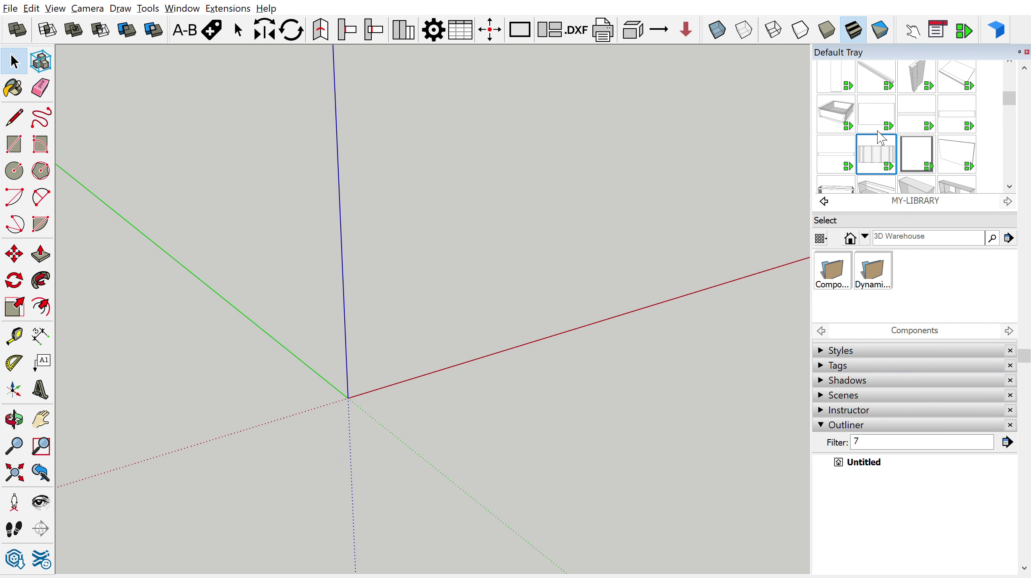
click(879, 148)
mouse_move(473, 270)
middle_down()
mouse_move(459, 273)
mouse_move(500, 272)
middle_up()
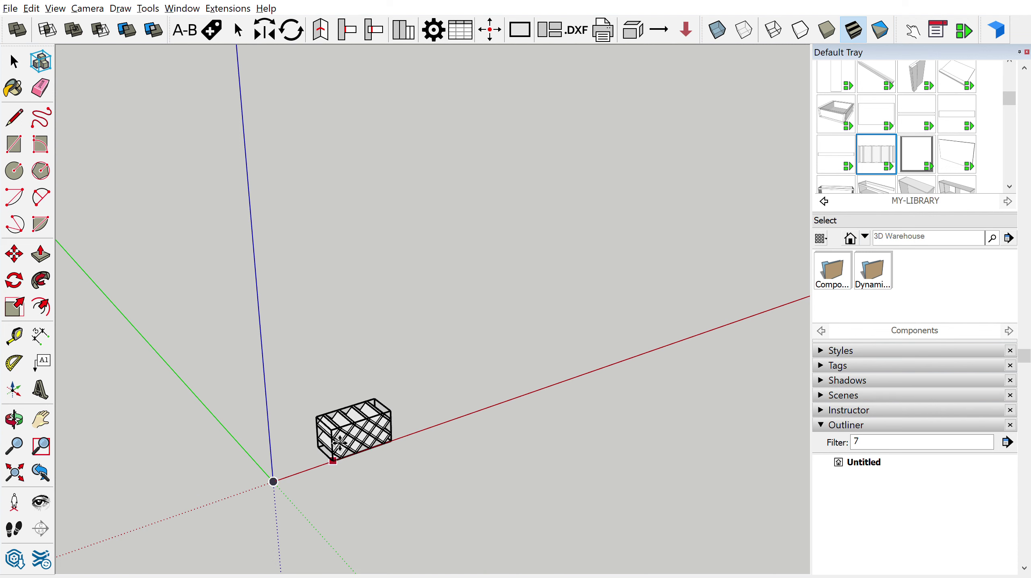
scroll(290, 479, up, 2)
scroll(306, 410, up, 3)
scroll(324, 409, up, 2)
scroll(324, 410, down, 2)
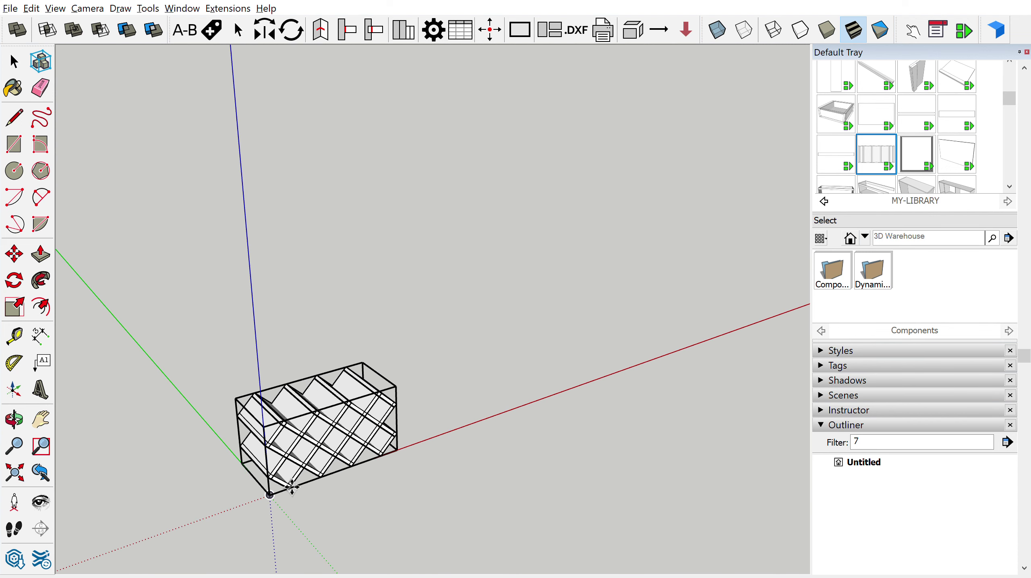
click(293, 480)
Step: Orbit the placed rack to a frontal view and select the whole component
scroll(291, 469, up, 2)
scroll(307, 452, up, 2)
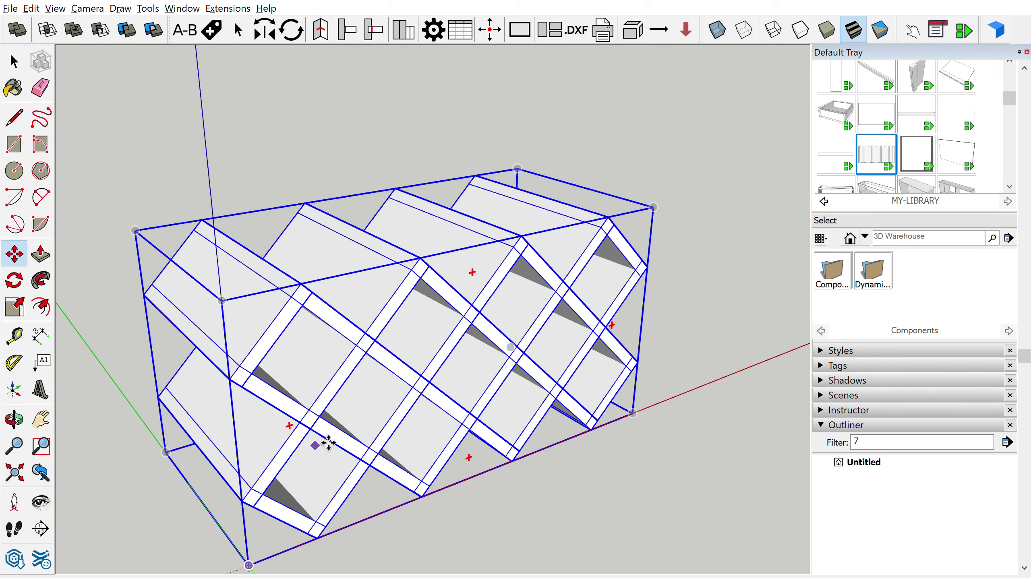
scroll(357, 405, up, 2)
scroll(385, 382, up, 2)
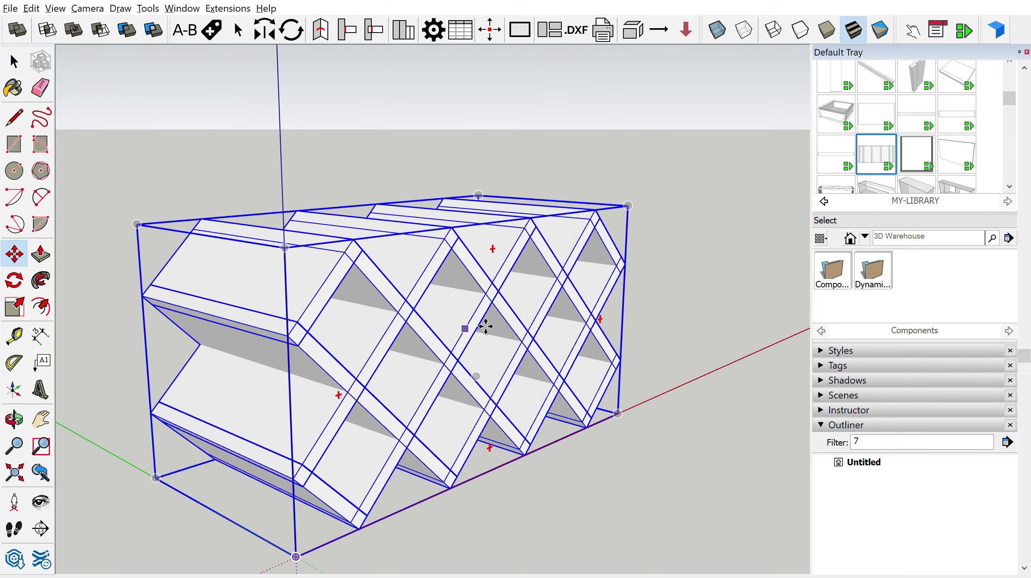
key(space)
click(687, 255)
middle_drag(688, 254, 497, 295)
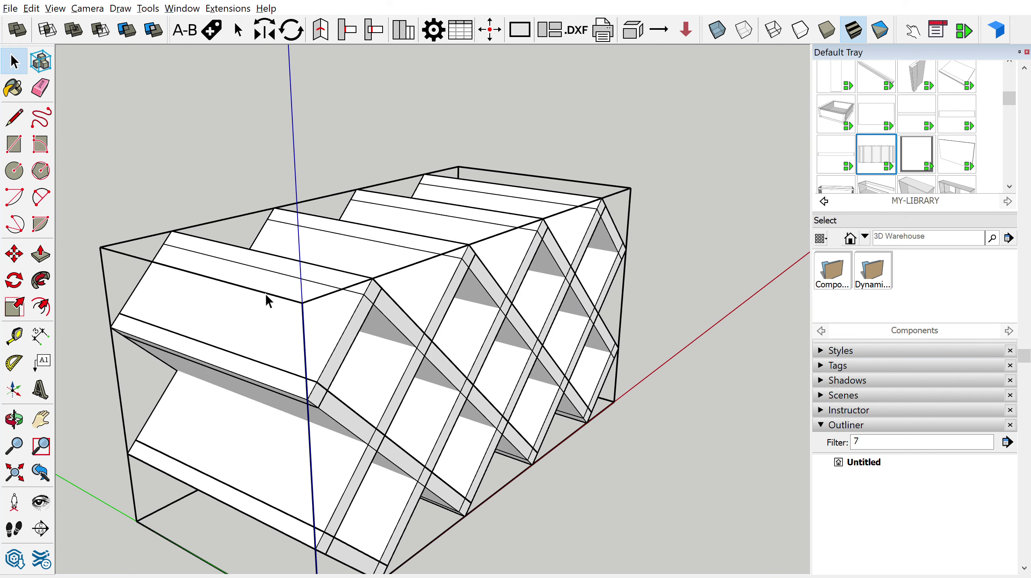
middle_drag(266, 294, 380, 315)
click(380, 316)
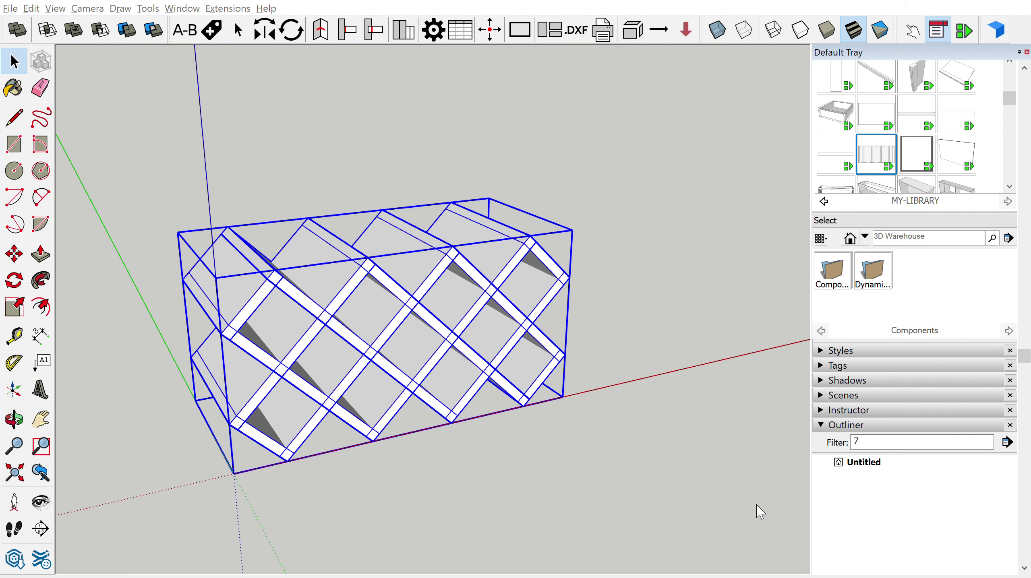
Step: Orbit the rack to inspect it from the front and from above
middle_drag(757, 504, 253, 353)
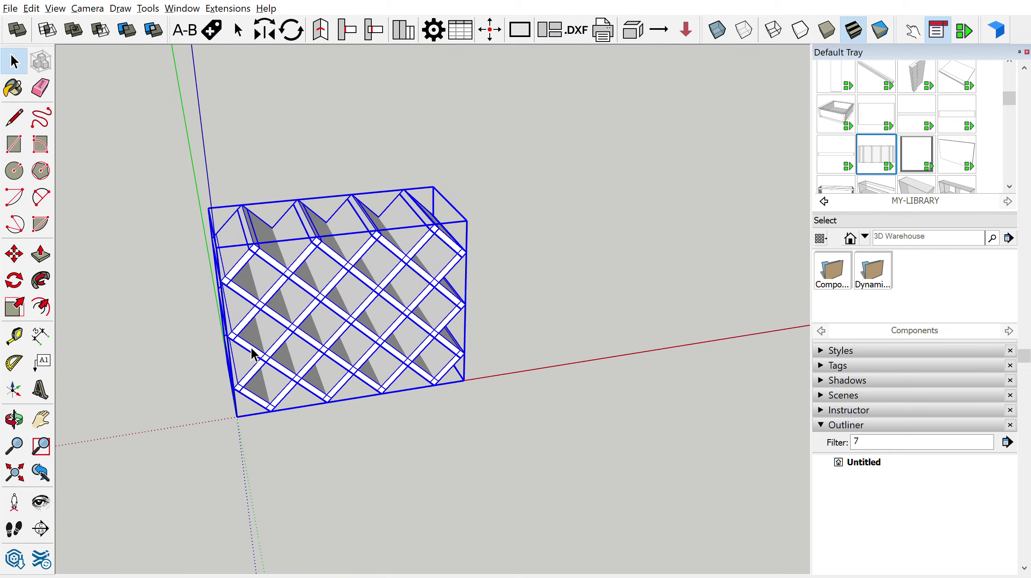
mouse_move(500, 274)
middle_down()
mouse_move(413, 278)
mouse_move(477, 261)
mouse_move(426, 246)
mouse_move(341, 194)
mouse_move(313, 200)
mouse_move(488, 277)
mouse_move(391, 350)
mouse_move(432, 304)
mouse_move(290, 317)
mouse_move(345, 344)
mouse_move(513, 313)
middle_up()
scroll(345, 344, down, 3)
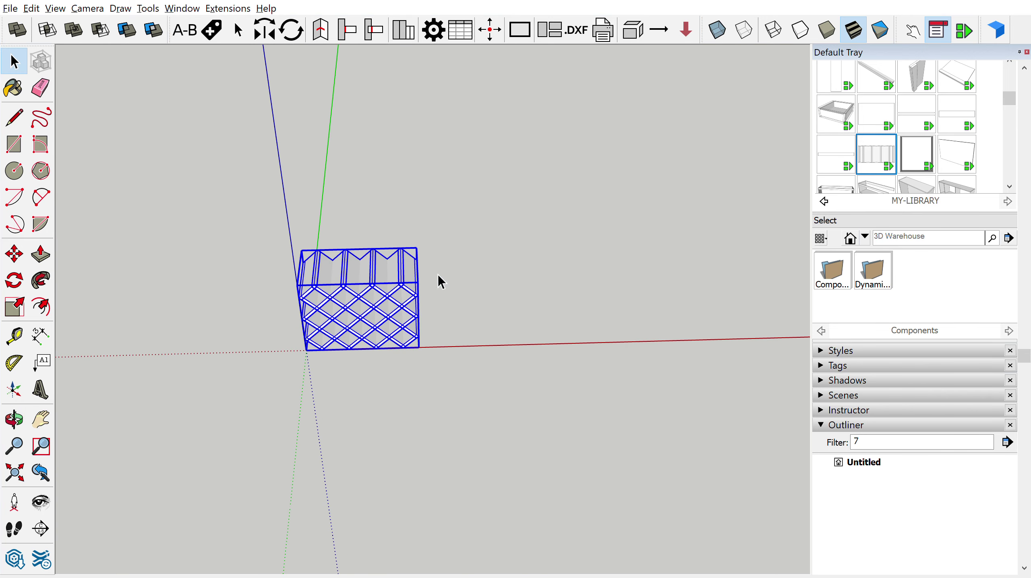
middle_drag(439, 278, 521, 237)
mouse_move(422, 297)
middle_down()
mouse_move(578, 290)
mouse_move(629, 251)
middle_up()
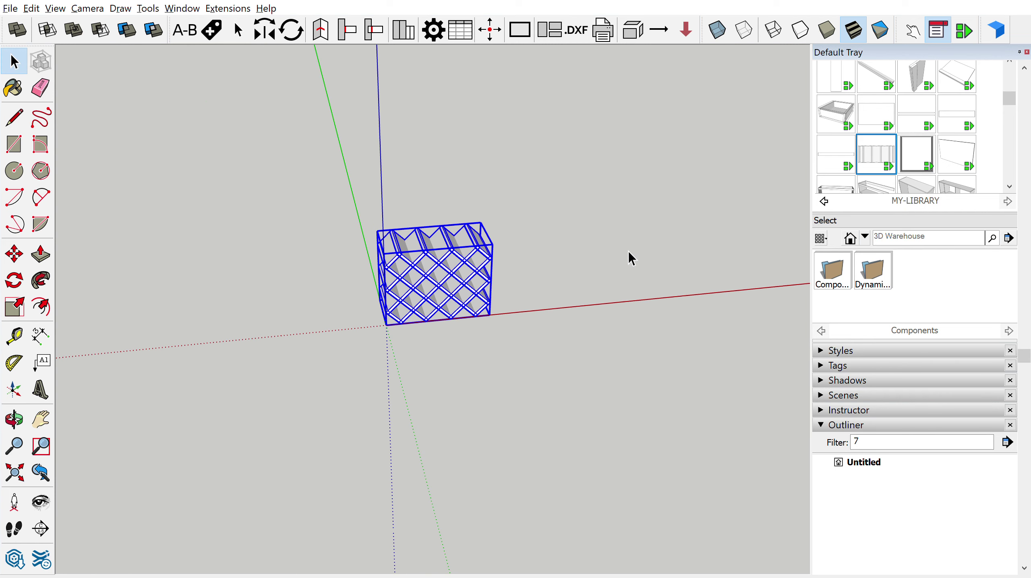
Step: Run ABF nesting on the rack's panels, then window-select the rack box
click(629, 252)
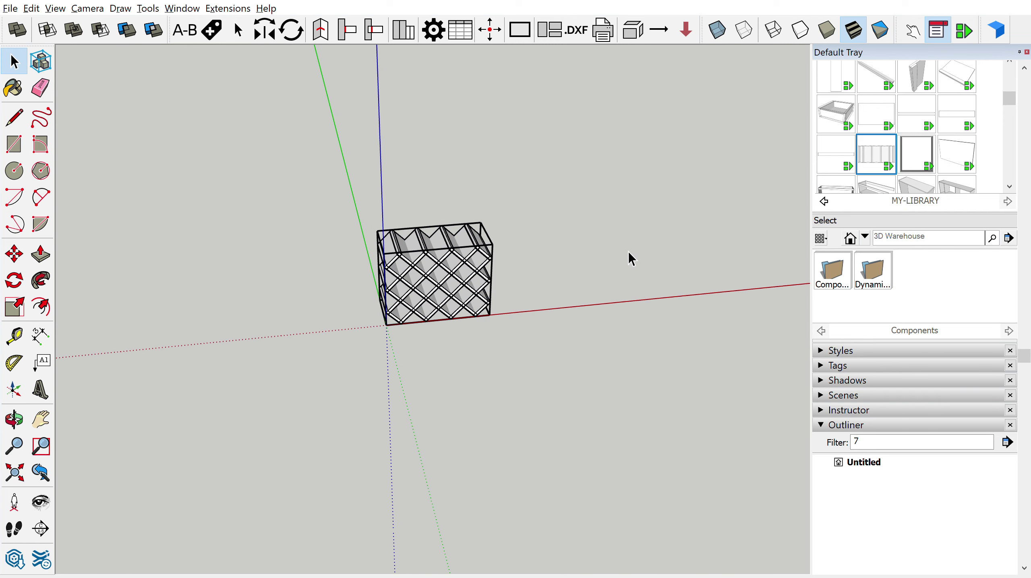
click(219, 23)
mouse_move(464, 294)
middle_down()
mouse_move(511, 341)
mouse_move(506, 96)
middle_up()
drag(282, 224, 522, 413)
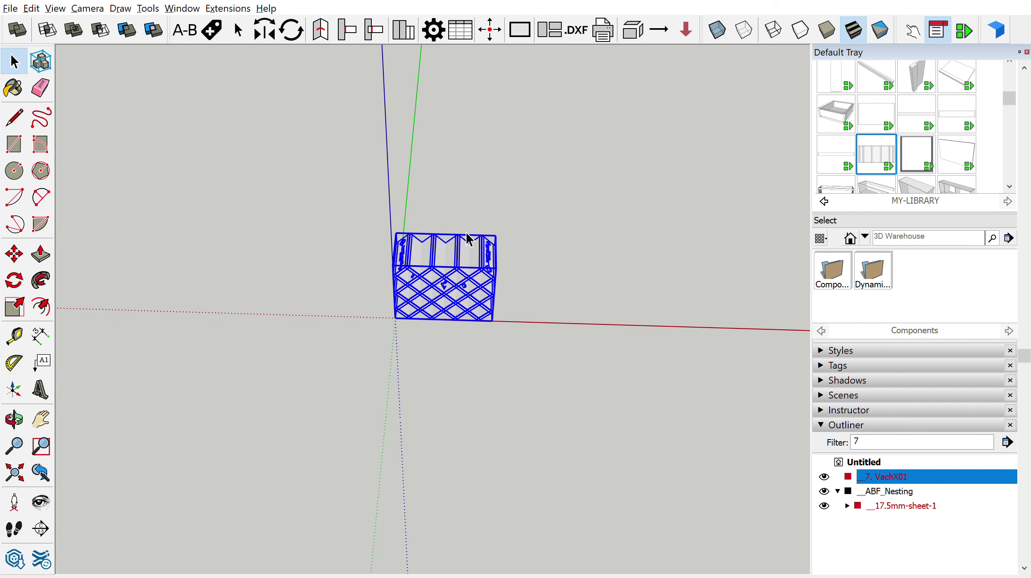
Step: Zoom in to inspect the labelled panels laid out on sheet-1
scroll(393, 285, down, 3)
scroll(350, 505, up, 1)
scroll(349, 506, up, 3)
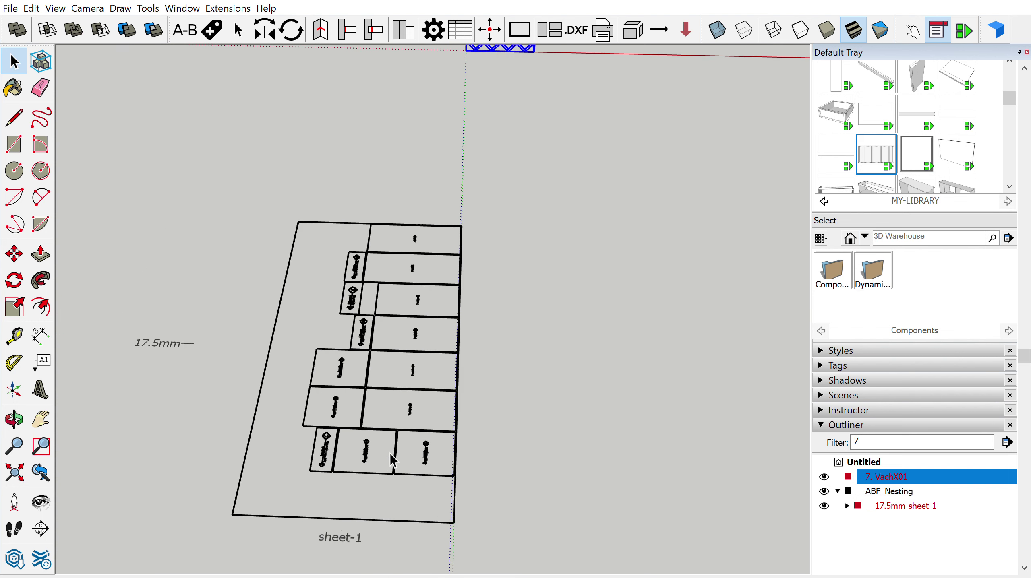
scroll(326, 410, up, 2)
scroll(459, 435, up, 2)
scroll(311, 429, down, 5)
scroll(402, 472, up, 5)
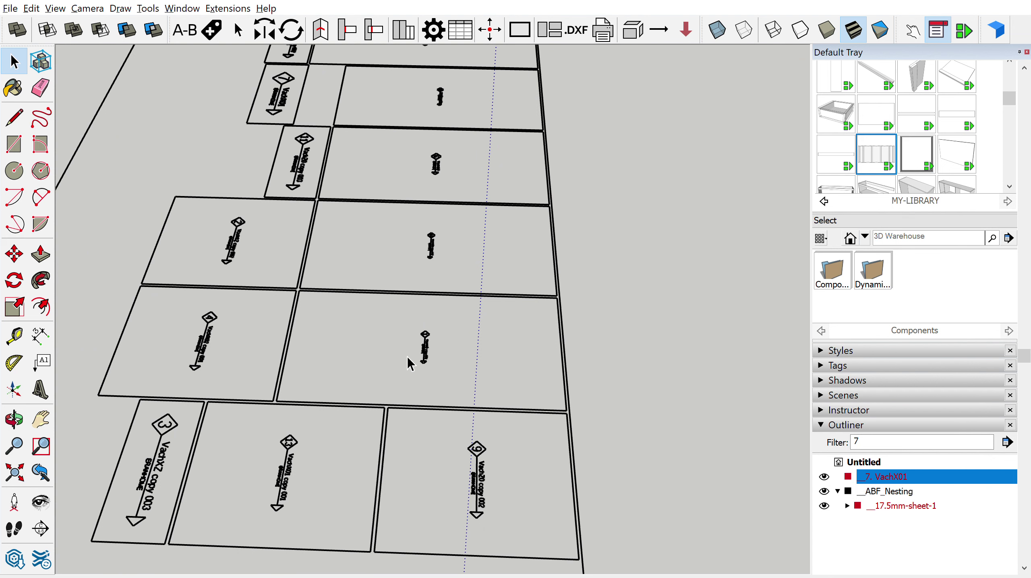
scroll(426, 382, down, 5)
scroll(434, 374, down, 4)
Step: Window-select the rack box above the sheet and cut it out with Ctrl+X
mouse_move(444, 349)
middle_down()
mouse_move(516, 305)
mouse_move(482, 188)
mouse_move(305, 203)
mouse_move(391, 128)
middle_up()
scroll(474, 198, up, 2)
scroll(369, 277, down, 2)
mouse_move(369, 277)
middle_down()
mouse_move(479, 241)
mouse_move(379, 228)
mouse_move(356, 293)
mouse_move(429, 230)
mouse_move(506, 260)
middle_up()
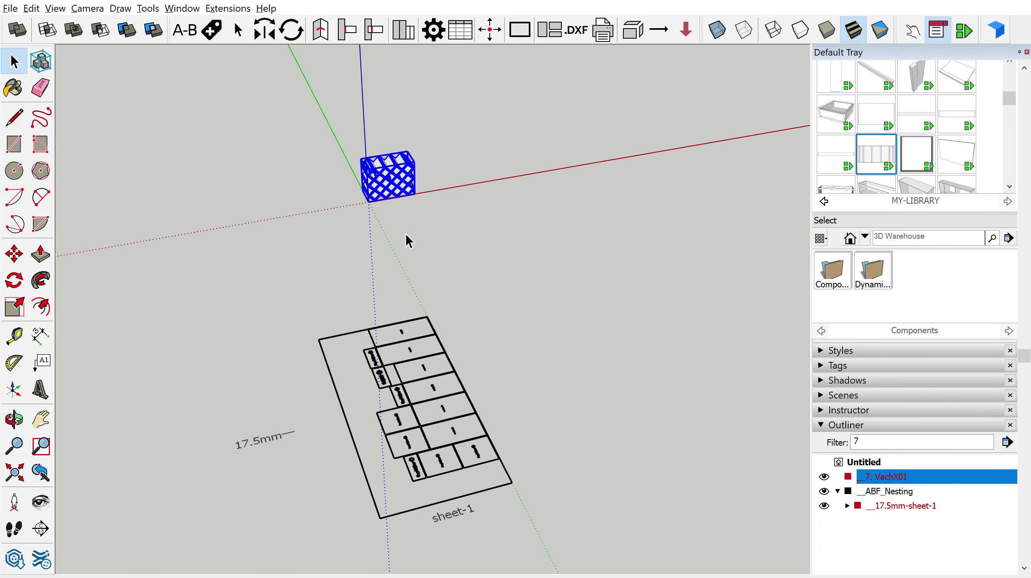
scroll(406, 233, up, 2)
scroll(406, 234, down, 3)
middle_drag(406, 234, 357, 246)
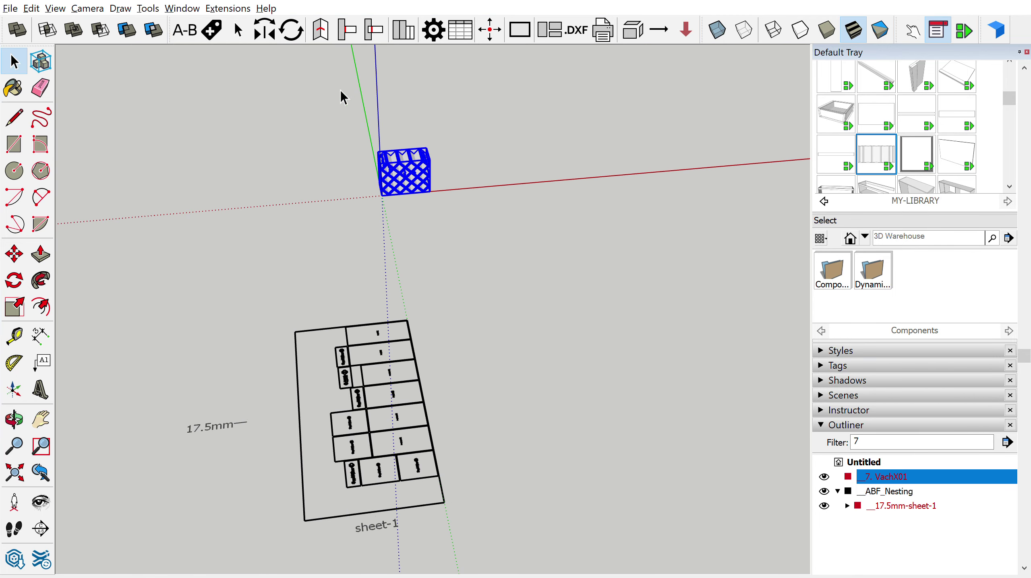
drag(337, 98, 485, 218)
key(ctrl+x)
Step: Paste the cut rack back in and place it at the origin
key(ctrl+v)
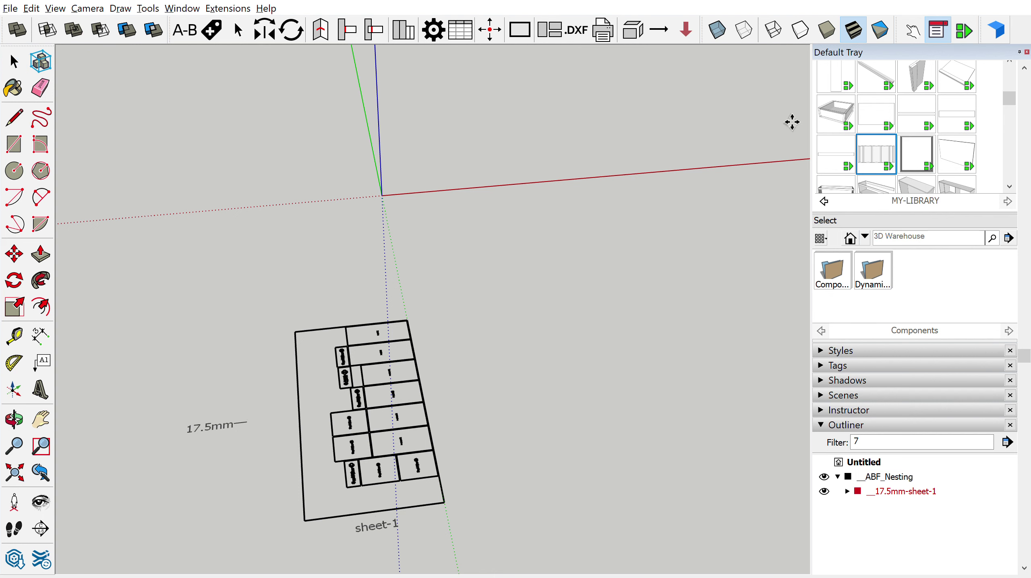
scroll(407, 190, up, 2)
scroll(414, 178, up, 2)
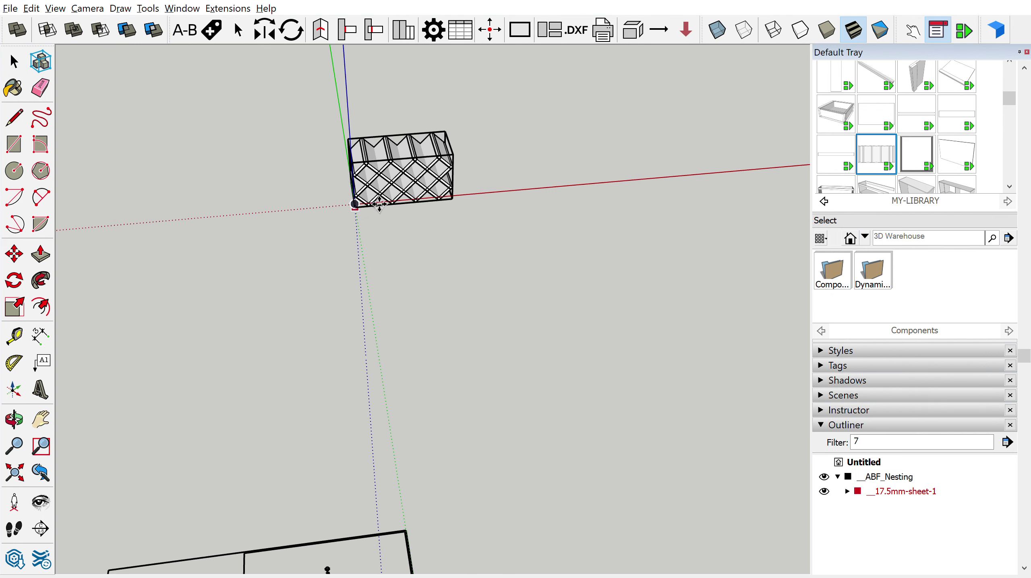
scroll(404, 188, up, 1)
click(404, 189)
middle_drag(509, 201, 483, 202)
click(543, 260)
scroll(500, 212, up, 4)
scroll(391, 244, up, 2)
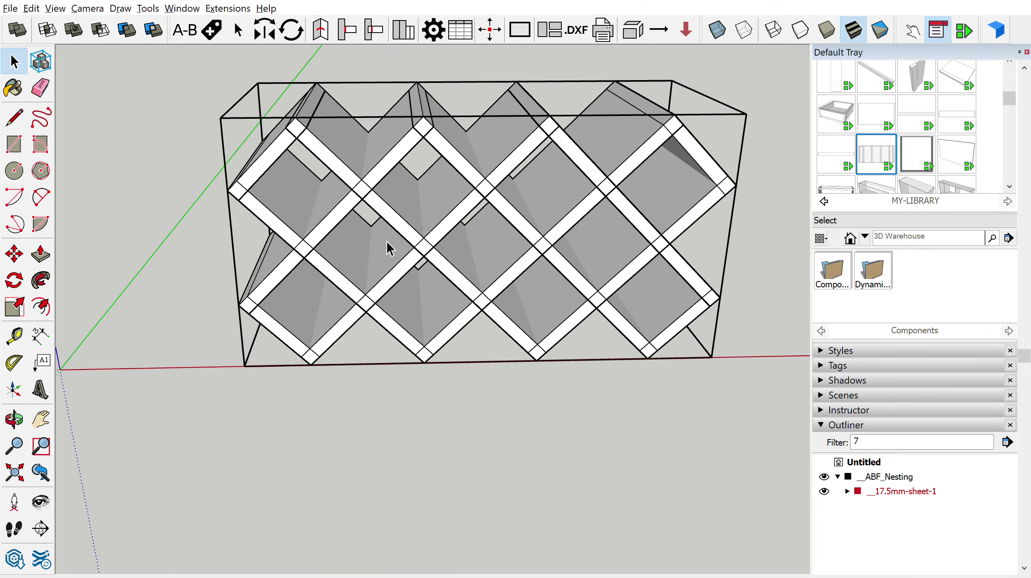
mouse_move(391, 245)
middle_down()
mouse_move(436, 245)
mouse_move(610, 334)
mouse_move(453, 271)
mouse_move(530, 269)
mouse_move(507, 264)
mouse_move(492, 292)
mouse_move(612, 226)
mouse_move(463, 236)
mouse_move(462, 271)
middle_up()
Step: Select all the rack's panels and combine them into a single group
key(ctrl+a)
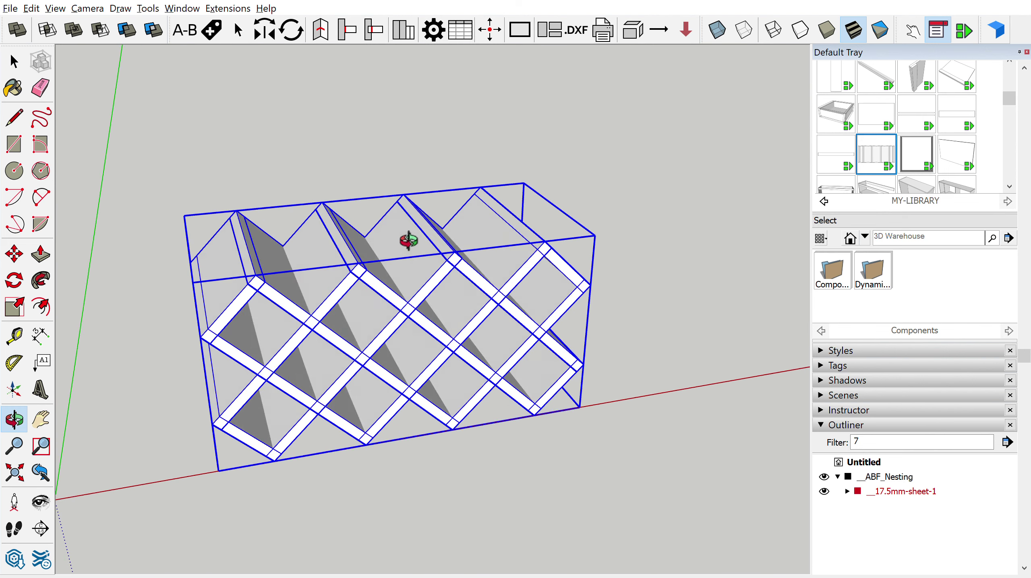
key(space)
key(ctrl+g)
click(628, 232)
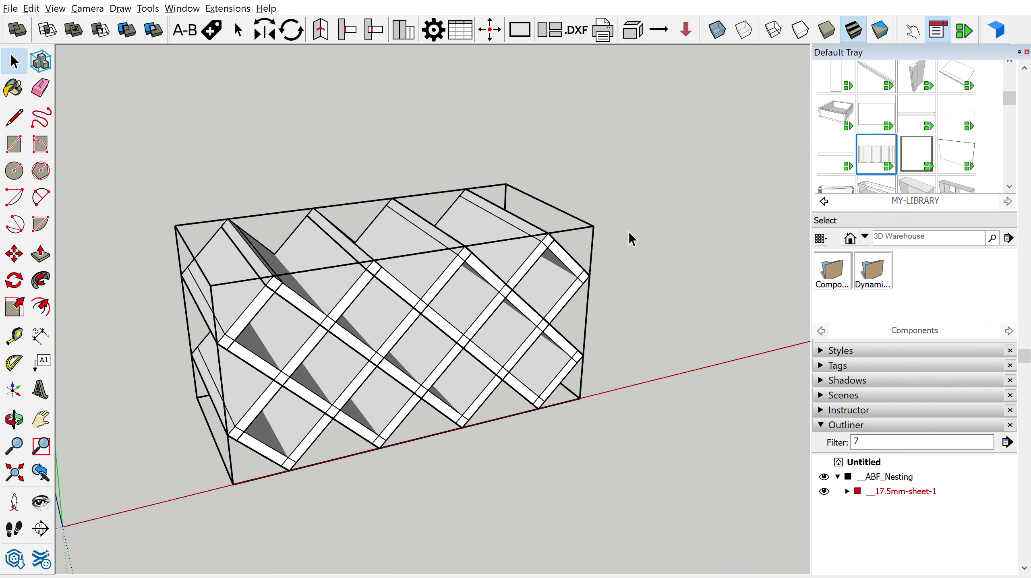
click(591, 222)
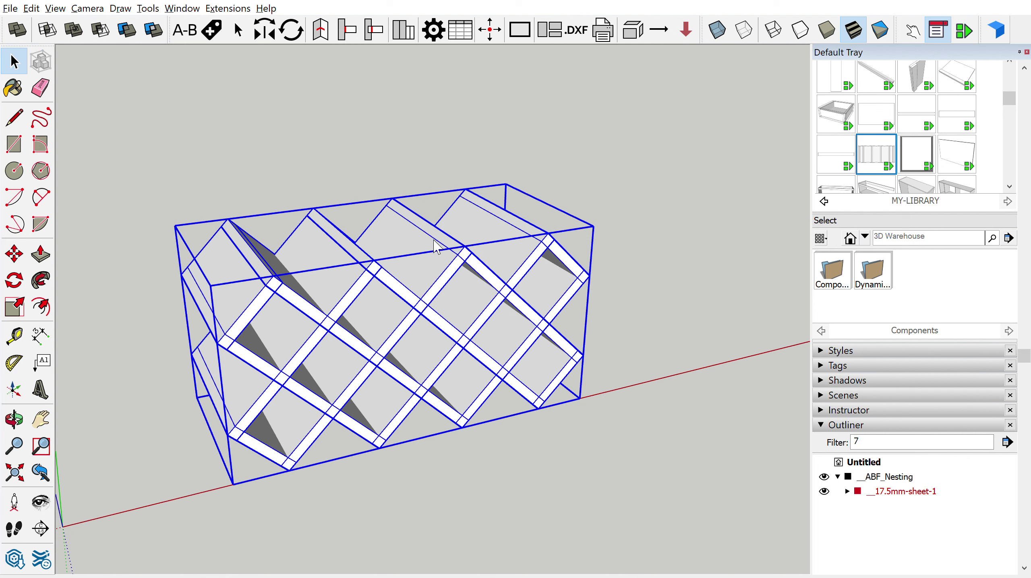
click(597, 220)
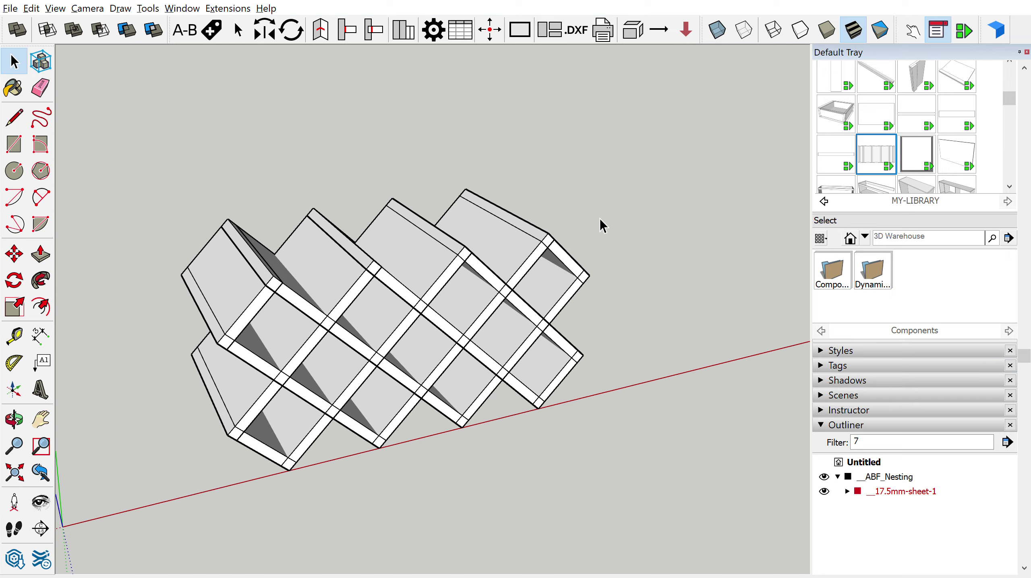
mouse_move(600, 219)
middle_down()
mouse_move(352, 254)
mouse_move(436, 280)
mouse_move(451, 294)
mouse_move(395, 281)
mouse_move(490, 324)
mouse_move(358, 334)
mouse_move(472, 324)
mouse_move(541, 301)
mouse_move(573, 260)
mouse_move(602, 251)
mouse_move(426, 306)
mouse_move(454, 332)
mouse_move(333, 349)
mouse_move(365, 303)
middle_up()
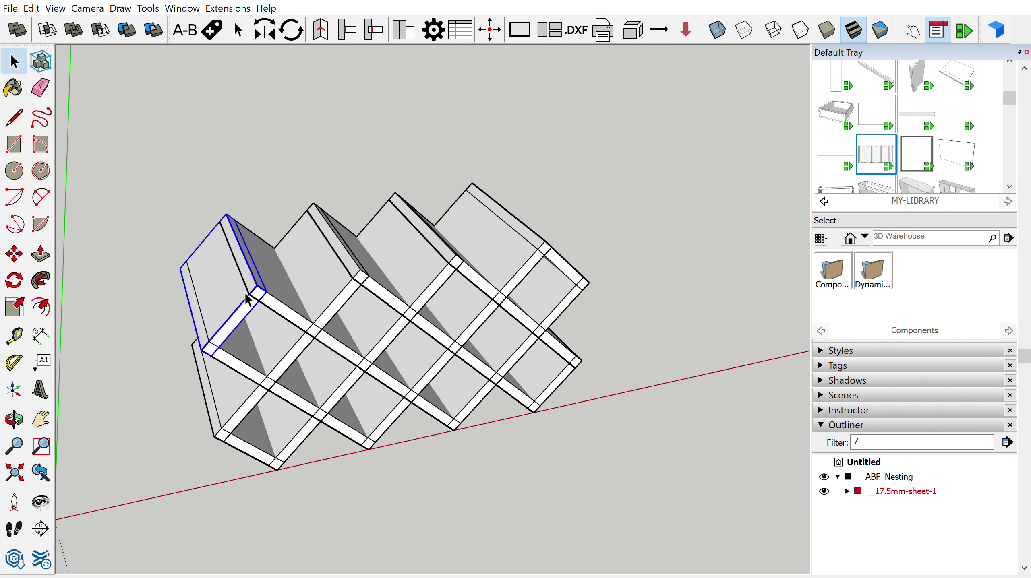
middle_drag(245, 300, 341, 280)
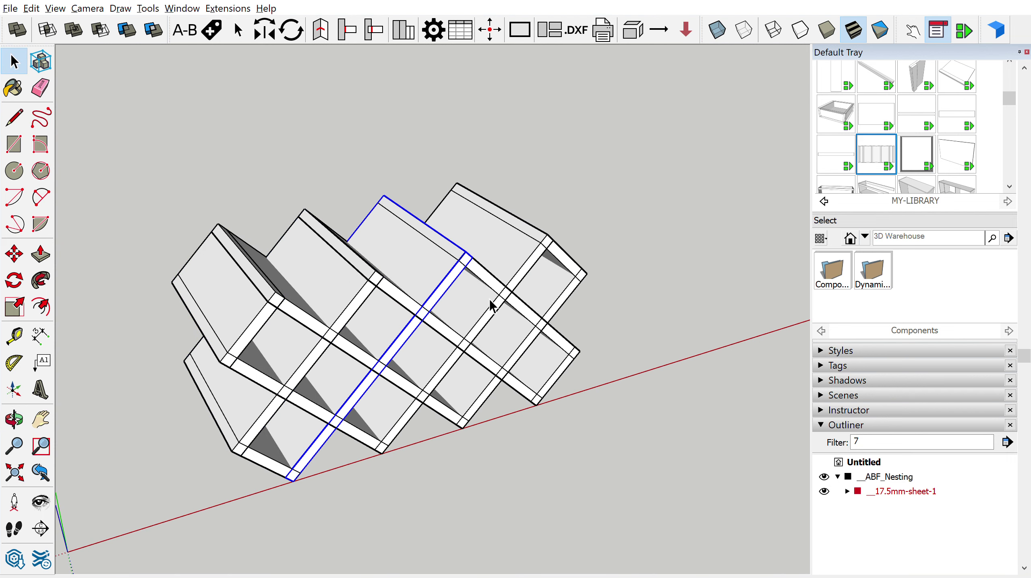
middle_drag(533, 329, 527, 323)
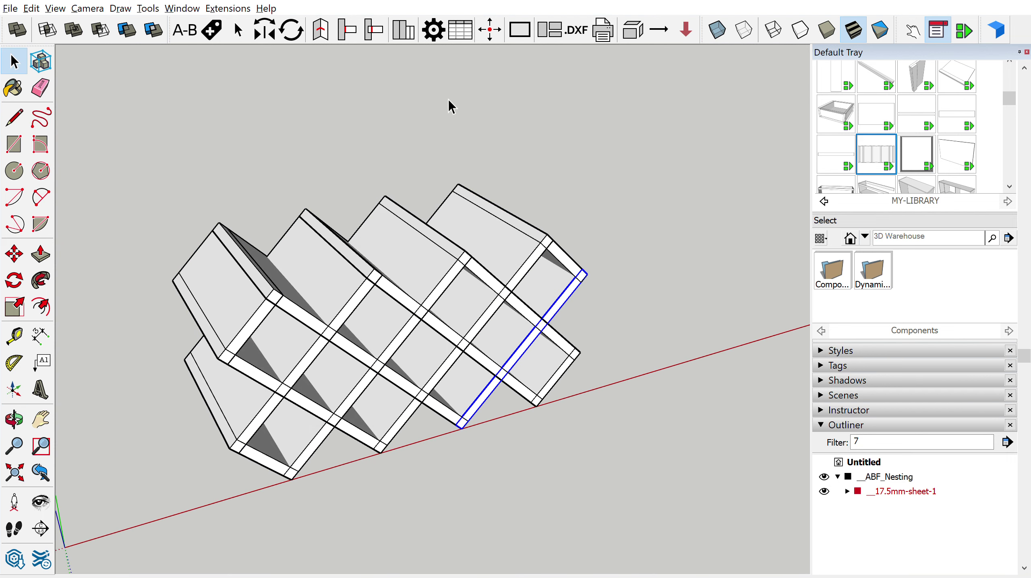
middle_drag(364, 297, 414, 281)
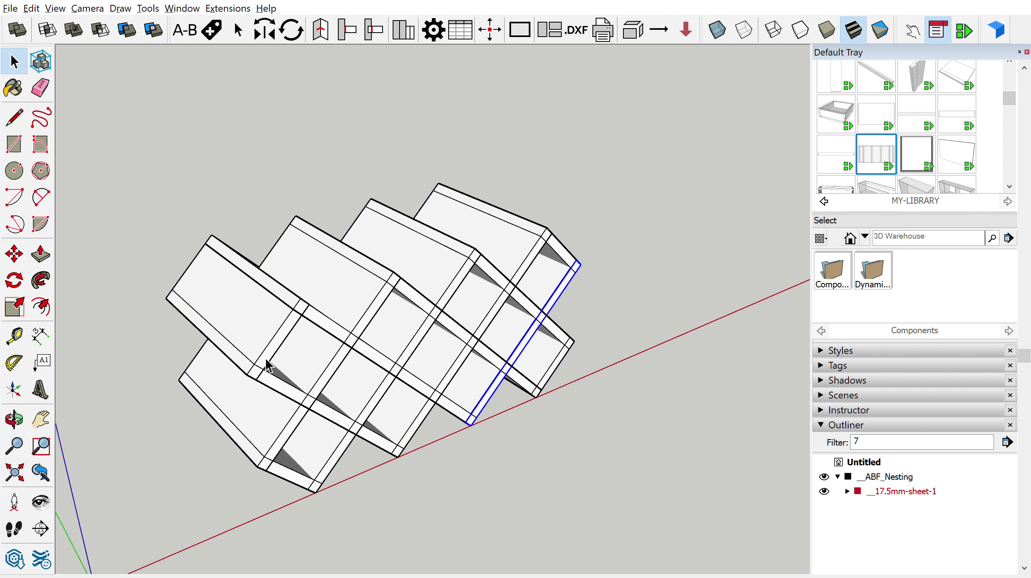
scroll(365, 276, up, 1)
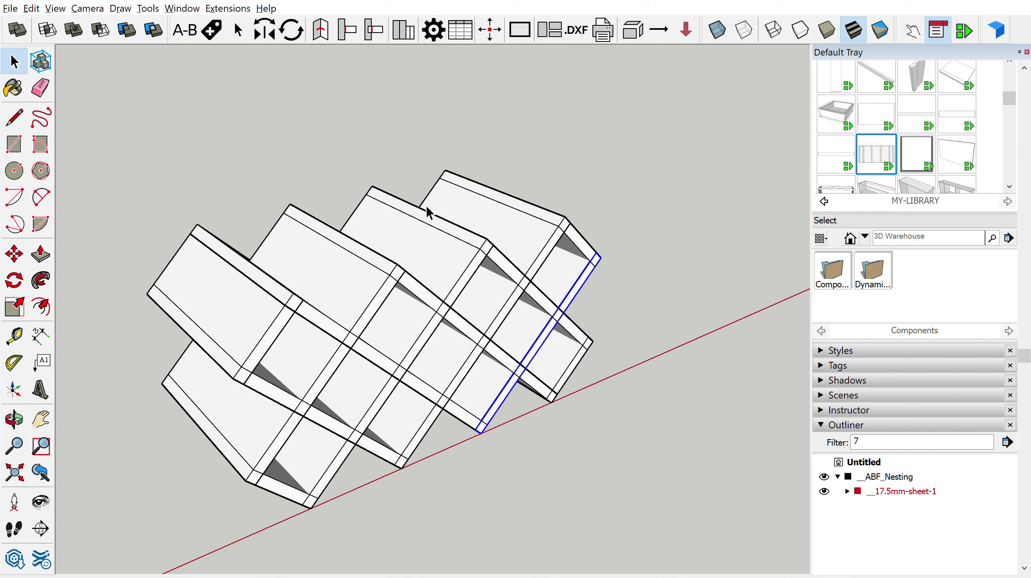
Step: Place two Tape Measure guide lines across the panels, measured from the left panel's edge
scroll(472, 242, down, 5)
middle_drag(472, 241, 495, 322)
scroll(414, 293, up, 5)
scroll(368, 354, down, 3)
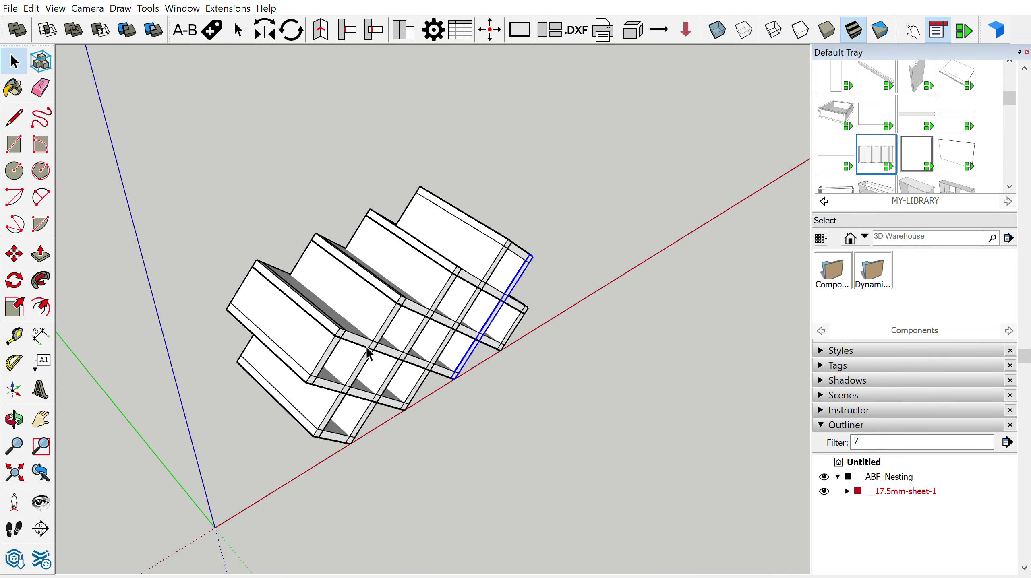
mouse_move(368, 353)
middle_down()
mouse_move(523, 346)
mouse_move(357, 336)
middle_up()
key(t)
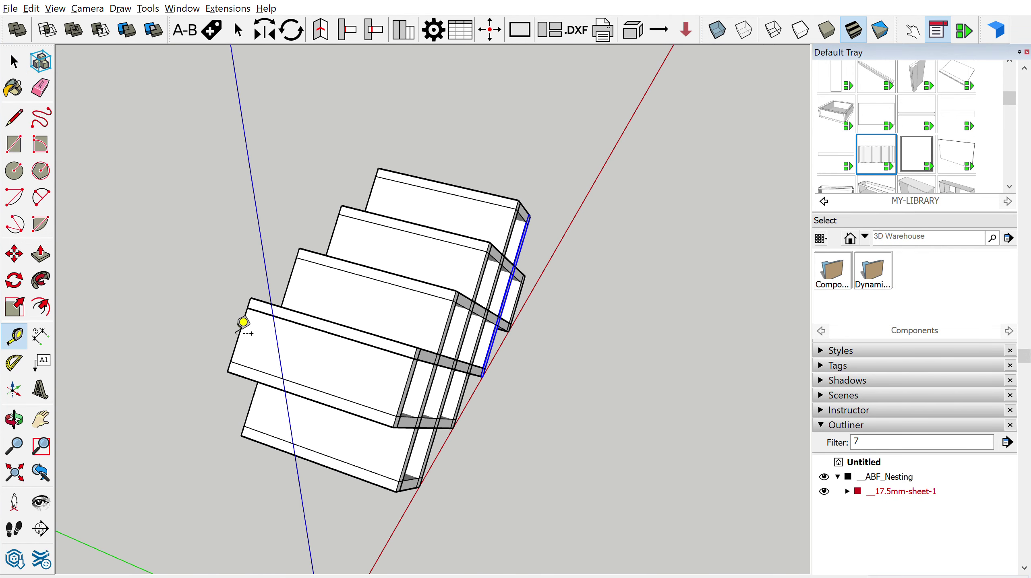
click(239, 334)
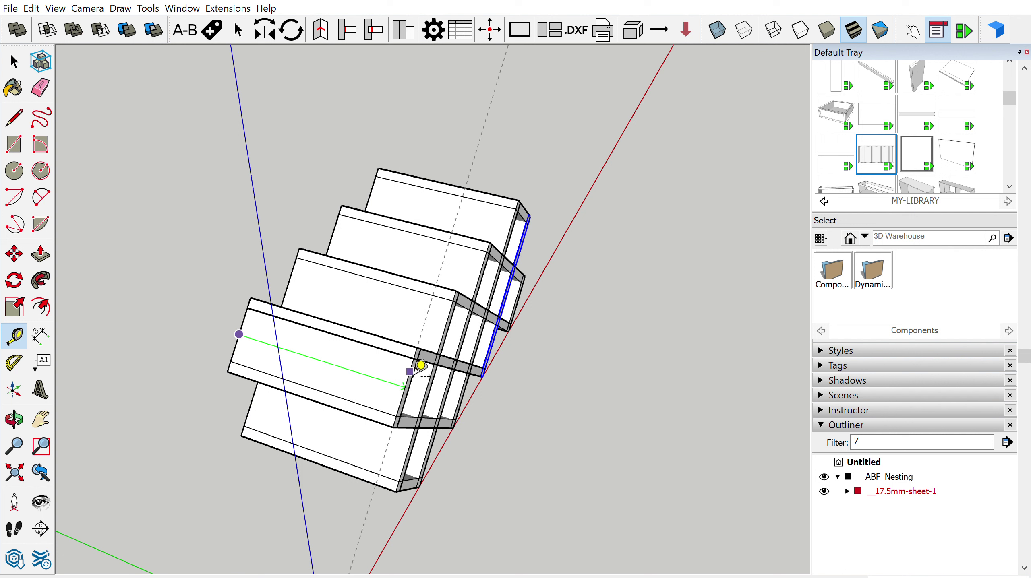
click(421, 366)
click(239, 335)
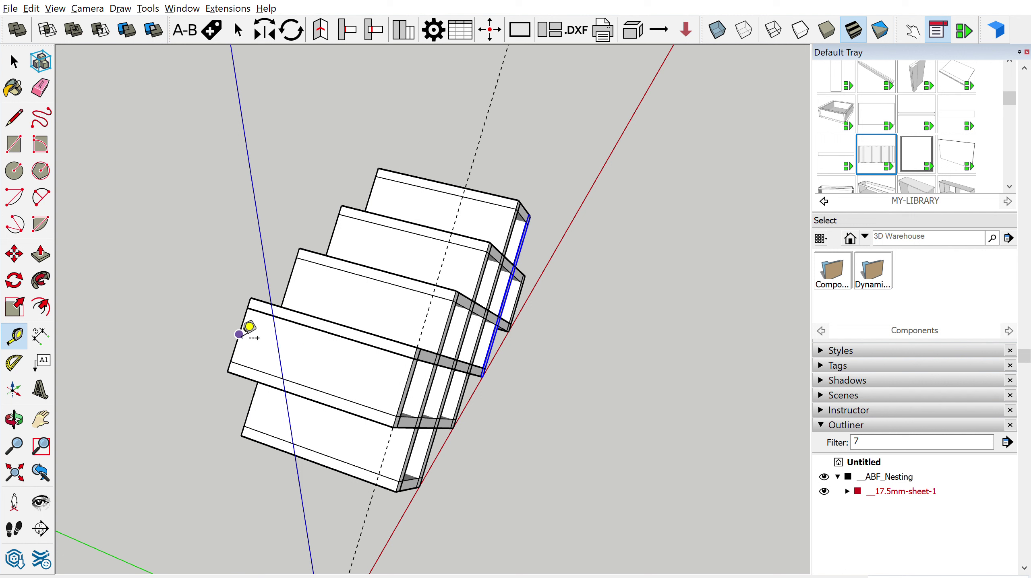
click(354, 321)
key(space)
mouse_move(345, 324)
middle_down()
mouse_move(320, 291)
mouse_move(213, 296)
mouse_move(213, 193)
middle_up()
Step: Select four of the rack's crossing panels, starting with the top-left one
middle_drag(185, 276, 91, 108)
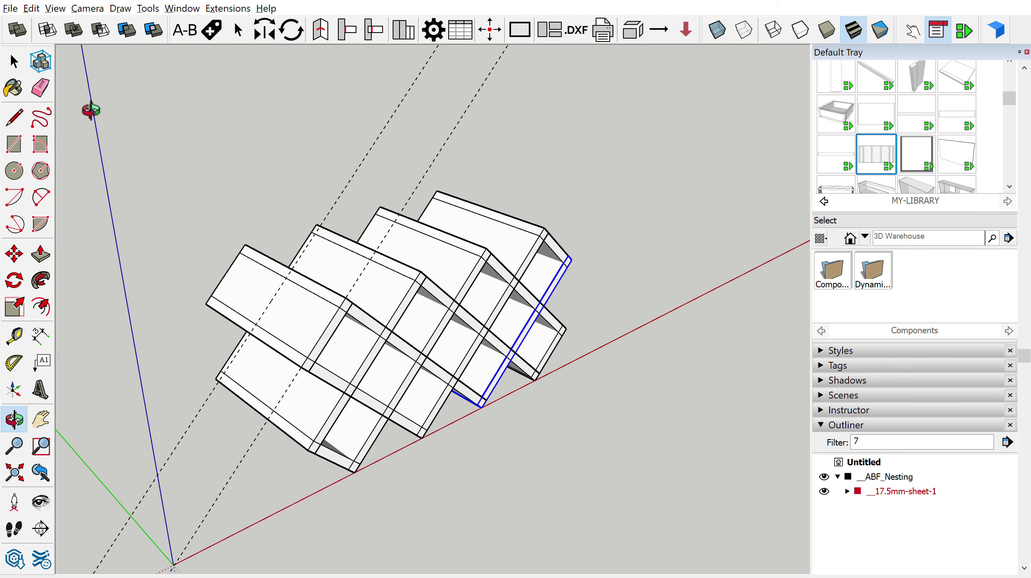
mouse_move(359, 354)
middle_down()
mouse_move(329, 185)
mouse_move(229, 356)
middle_up()
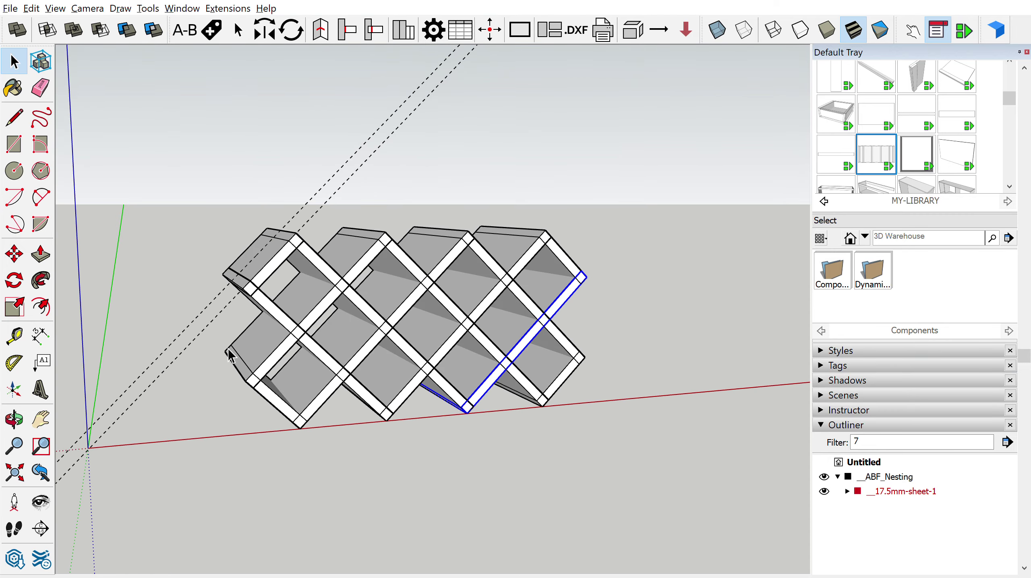
mouse_move(543, 419)
middle_down()
mouse_move(483, 341)
mouse_move(523, 392)
middle_up()
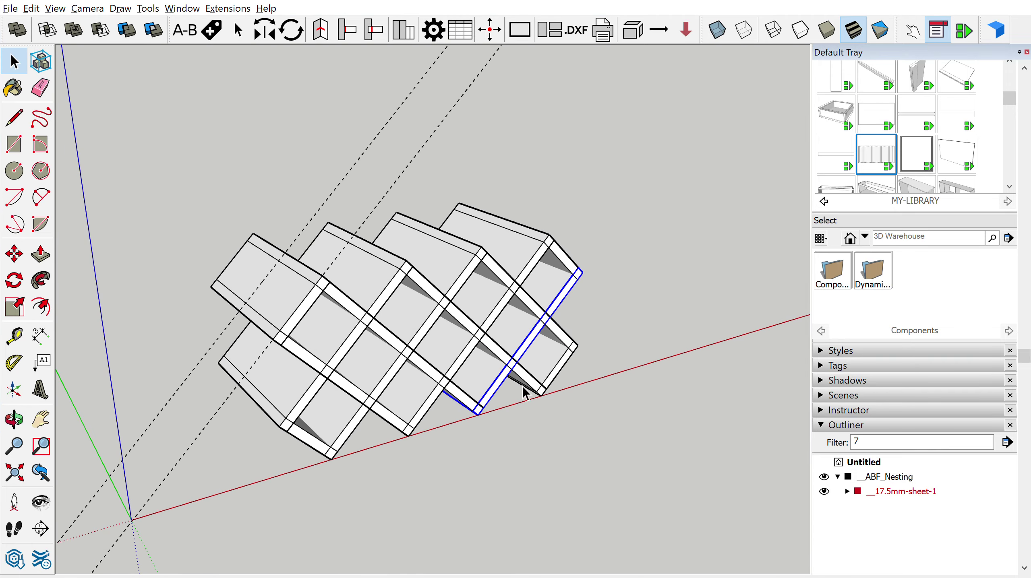
click(300, 298)
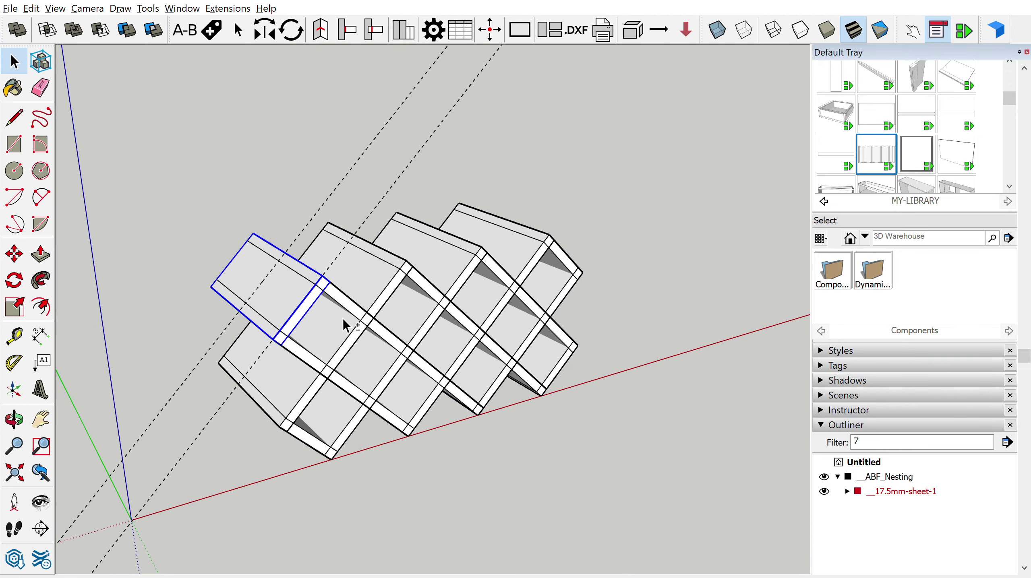
shift+click(344, 319)
shift+click(419, 314)
shift+click(524, 308)
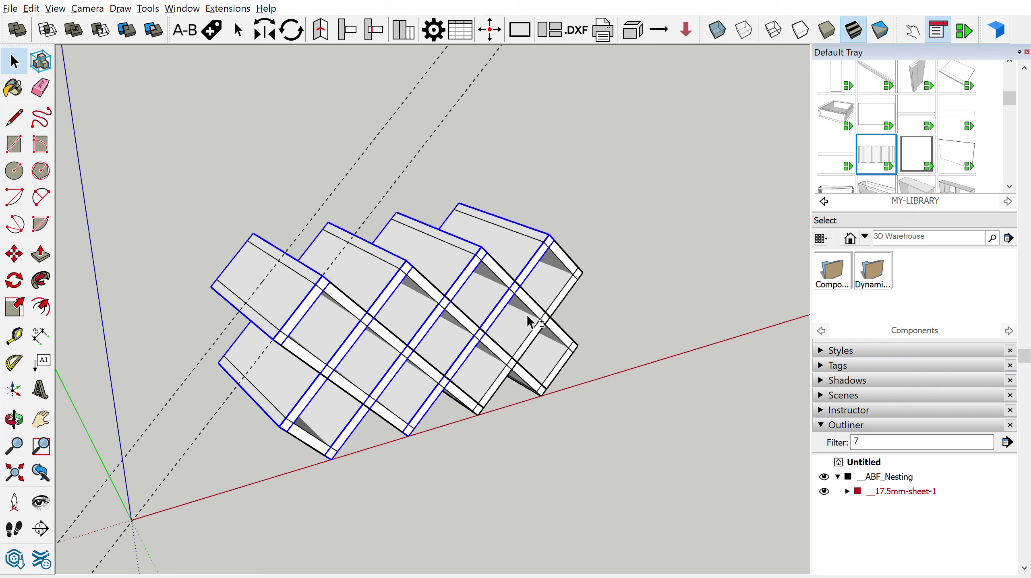
Step: Slide the four selected panels out of their crossing positions
middle_drag(558, 336, 396, 230)
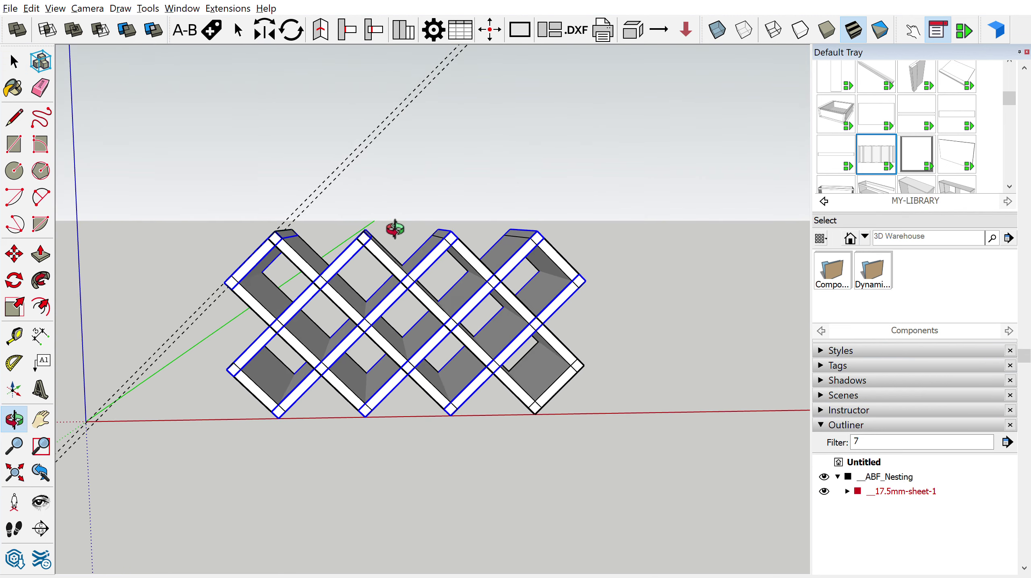
mouse_move(504, 323)
middle_down()
mouse_move(685, 442)
mouse_move(264, 322)
middle_up()
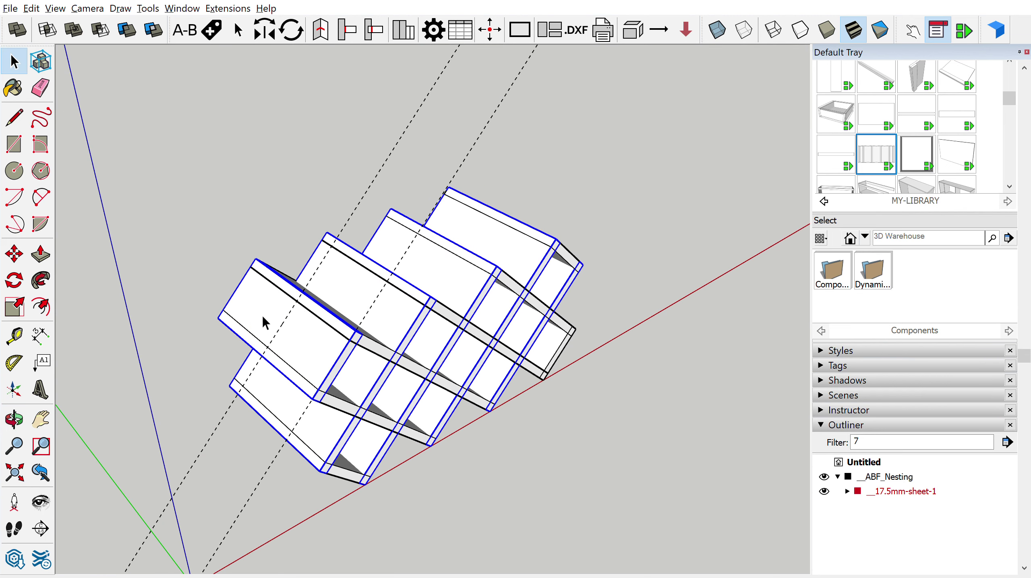
scroll(261, 288, up, 2)
scroll(264, 279, up, 3)
key(m)
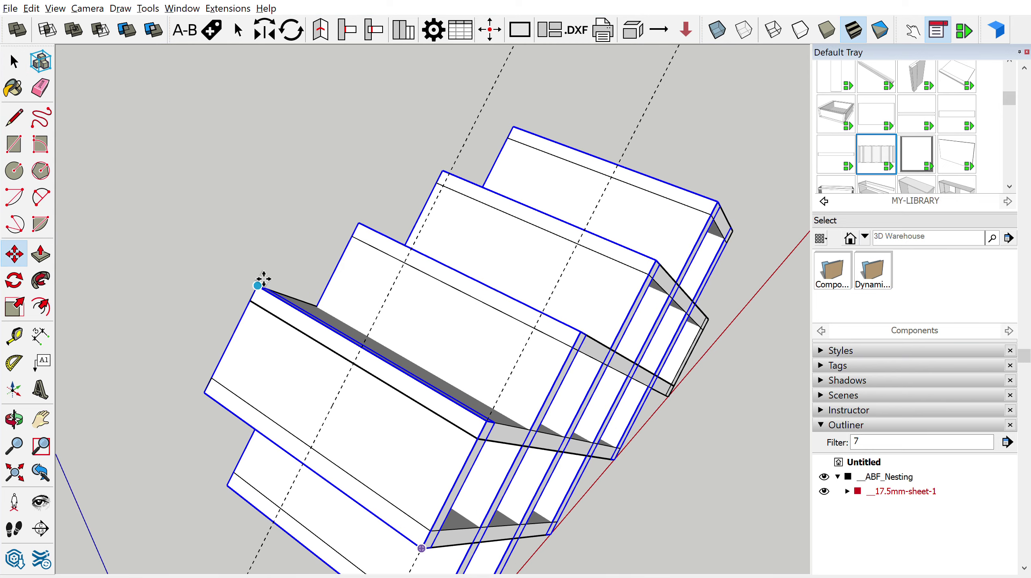
click(264, 279)
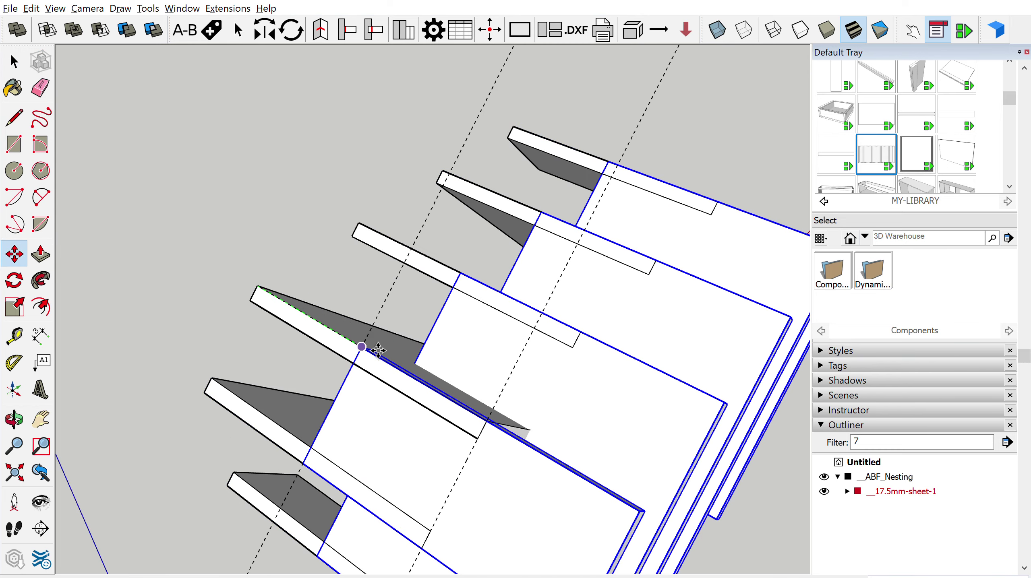
key(space)
scroll(330, 318, down, 5)
mouse_move(334, 318)
middle_down()
mouse_move(131, 327)
mouse_move(304, 346)
mouse_move(511, 437)
mouse_move(501, 403)
mouse_move(460, 392)
mouse_move(512, 403)
middle_up()
Step: Shift the selected bottom panel slightly to the left
key(m)
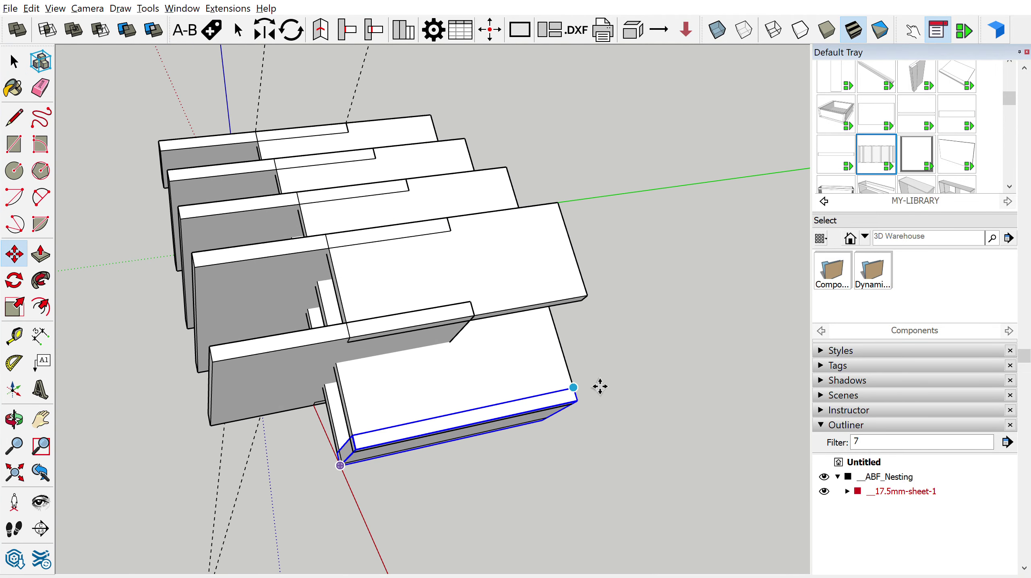
drag(562, 392, 536, 392)
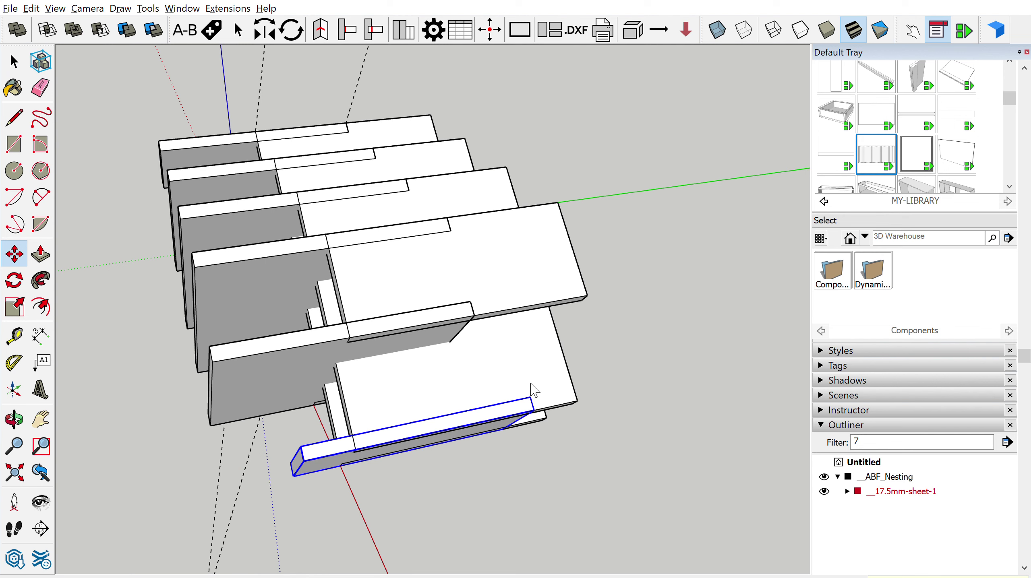
key(space)
mouse_move(535, 391)
middle_down()
mouse_move(506, 353)
mouse_move(560, 380)
mouse_move(759, 394)
mouse_move(867, 417)
middle_up()
Step: Erase the two dashed guide lines with the Eraser
key(e)
middle_drag(409, 168, 493, 165)
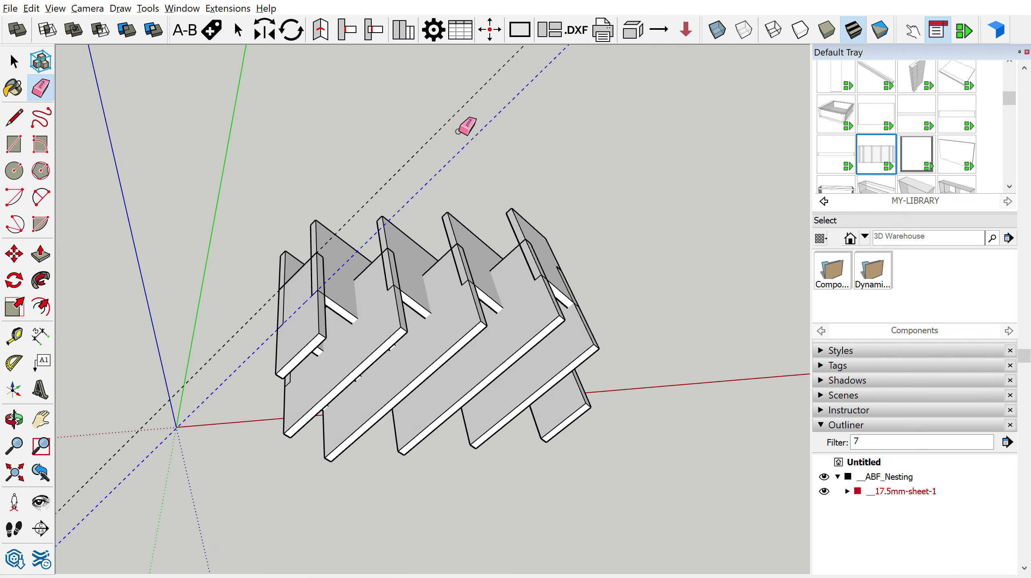
drag(458, 130, 435, 159)
mouse_move(381, 331)
middle_down()
mouse_move(650, 249)
mouse_move(599, 185)
mouse_move(518, 200)
mouse_move(499, 258)
middle_up()
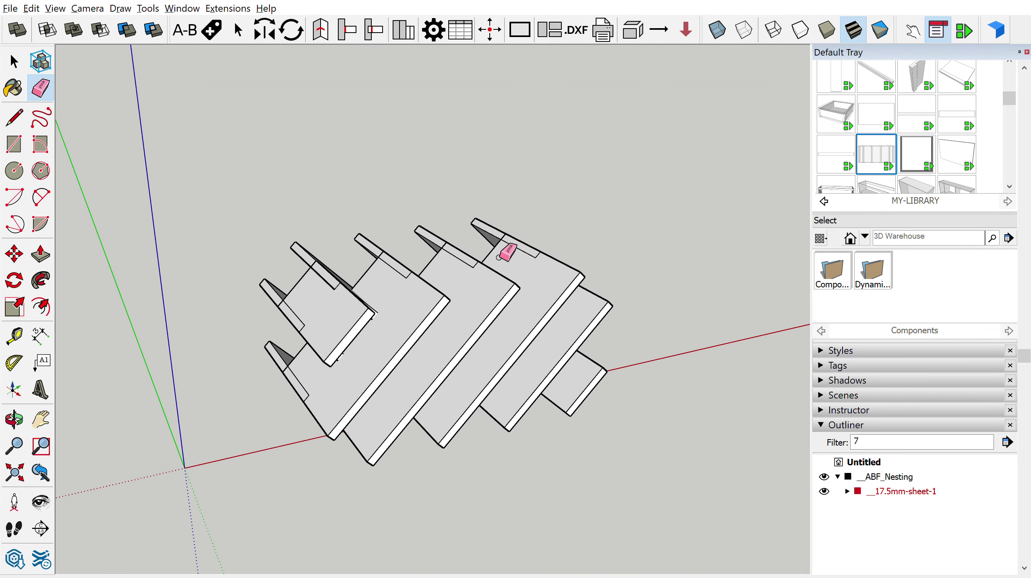
Step: Apply the Khấu âm dương slot joint from the joint extension to the panels
click(373, 29)
click(83, 173)
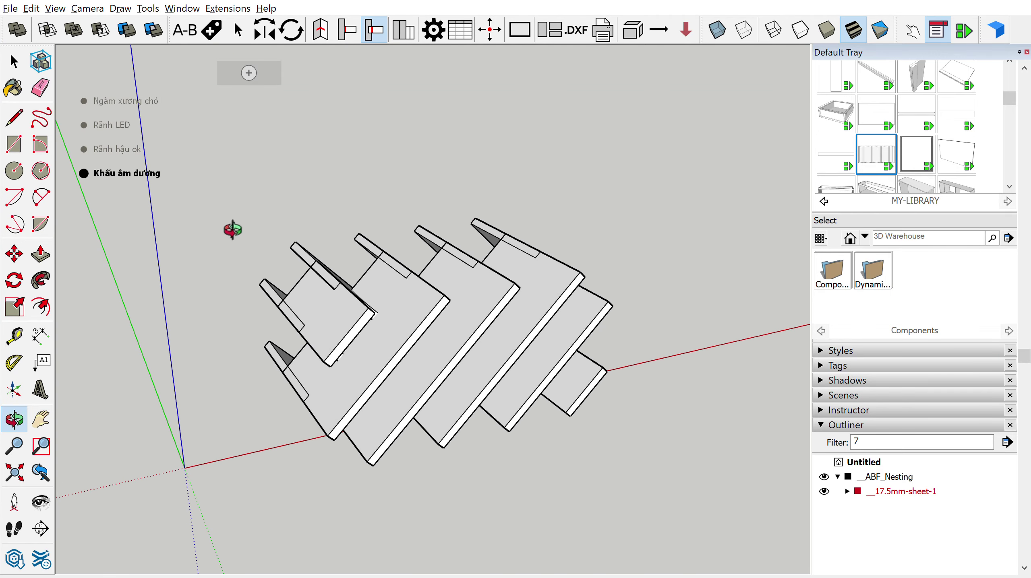
mouse_move(230, 230)
middle_down()
mouse_move(391, 306)
mouse_move(371, 256)
mouse_move(383, 300)
middle_up()
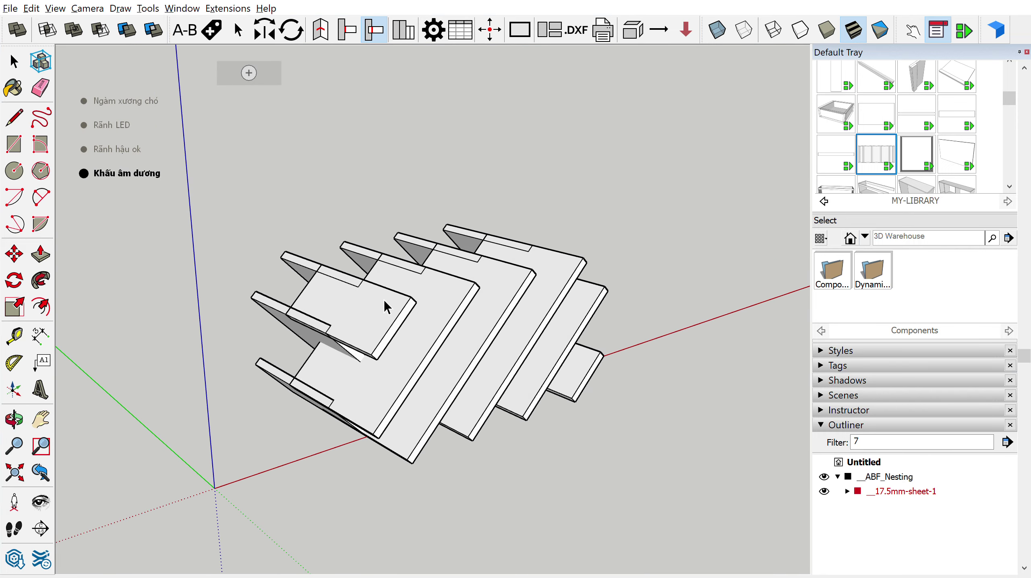
click(386, 304)
Step: Orbit around the rack to inspect the slotted panels from several angles
mouse_move(641, 223)
middle_down()
mouse_move(461, 257)
mouse_move(350, 334)
mouse_move(465, 185)
middle_up()
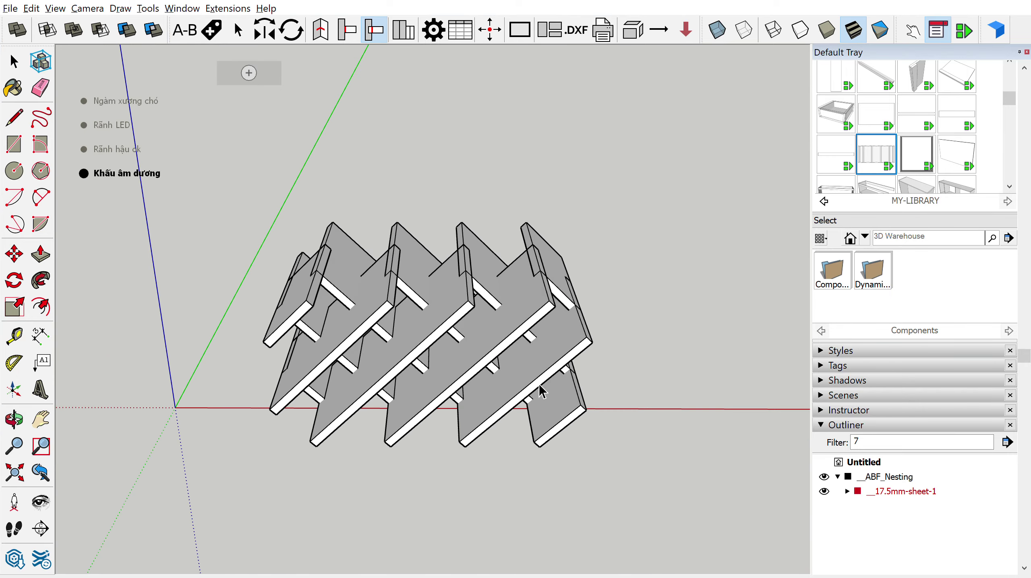
mouse_move(674, 271)
middle_down()
mouse_move(408, 253)
mouse_move(400, 208)
middle_up()
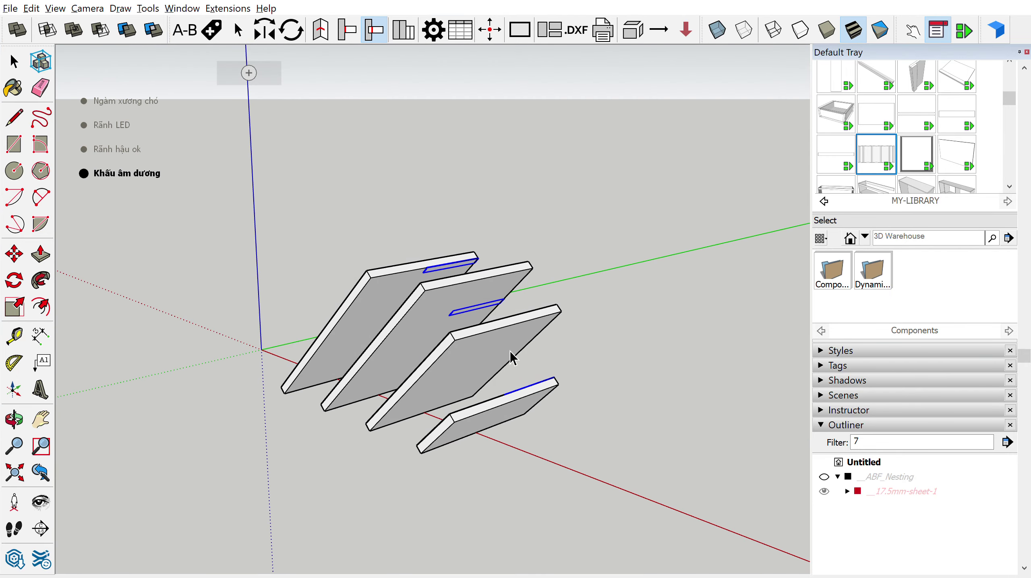
mouse_move(511, 357)
middle_down()
mouse_move(640, 375)
mouse_move(656, 352)
mouse_move(568, 291)
mouse_move(264, 259)
mouse_move(287, 306)
mouse_move(468, 311)
middle_up()
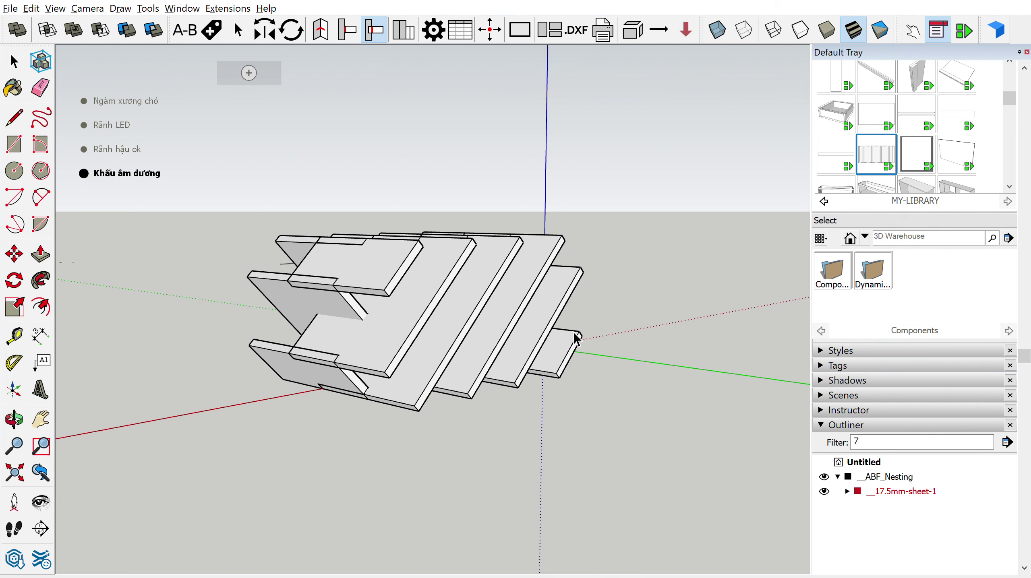
mouse_move(445, 331)
middle_down()
mouse_move(664, 395)
mouse_move(642, 405)
middle_up()
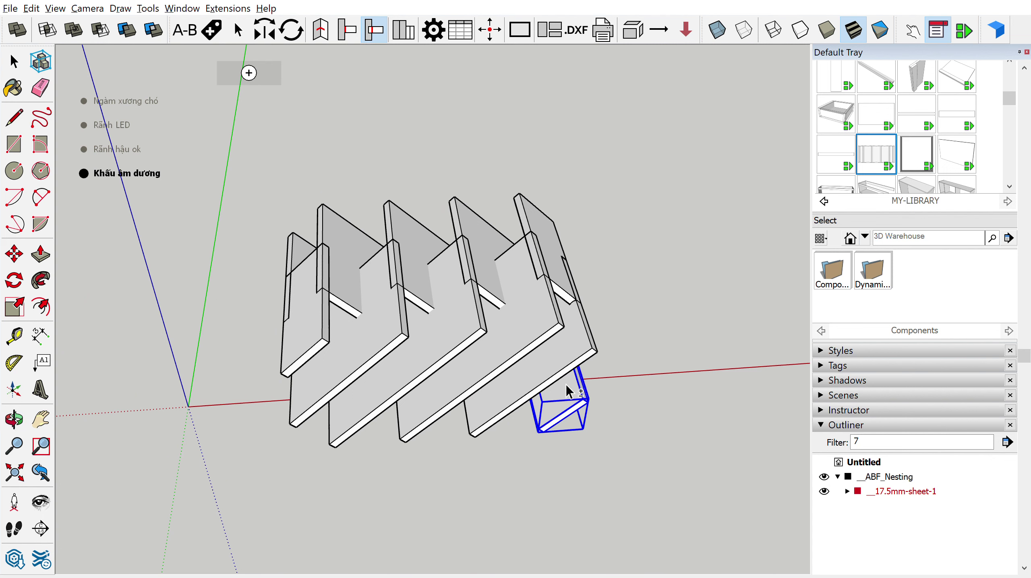
Step: Select three remaining boards and start a move, then cancel it
shift+click(527, 352)
shift+click(395, 341)
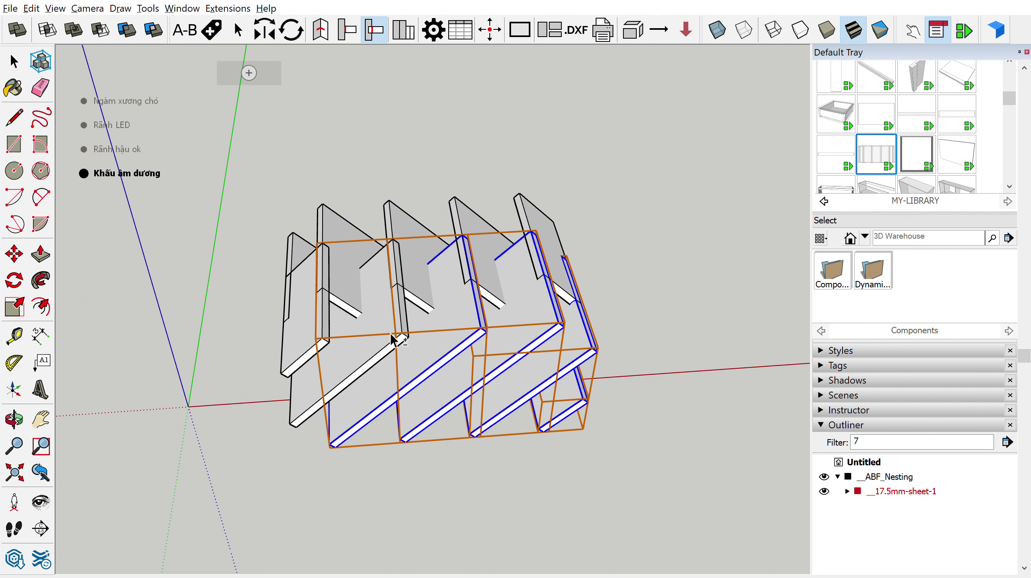
shift+click(326, 336)
mouse_move(315, 324)
middle_down()
mouse_move(575, 383)
mouse_move(454, 353)
middle_up()
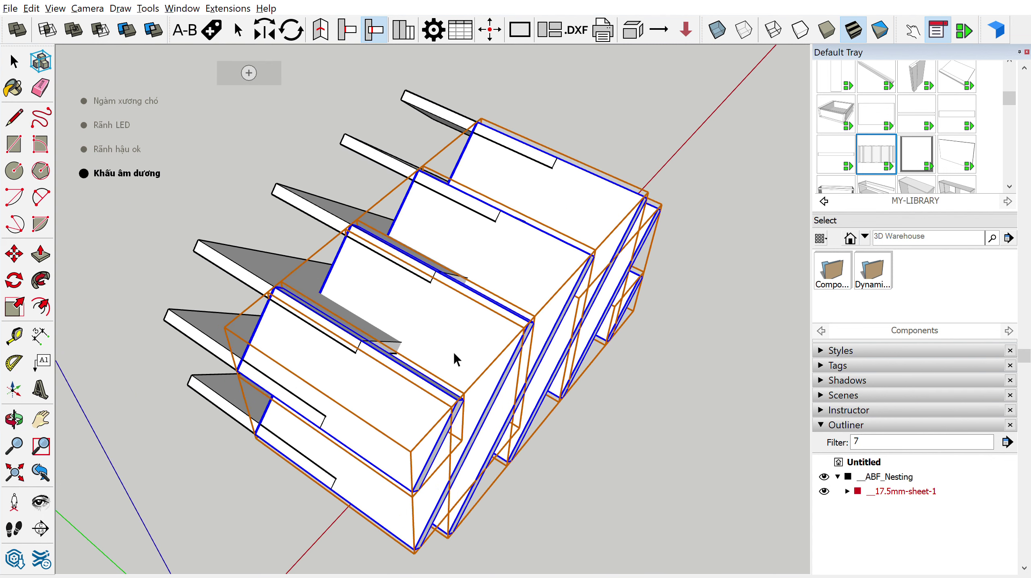
scroll(458, 377, up, 3)
scroll(462, 397, up, 2)
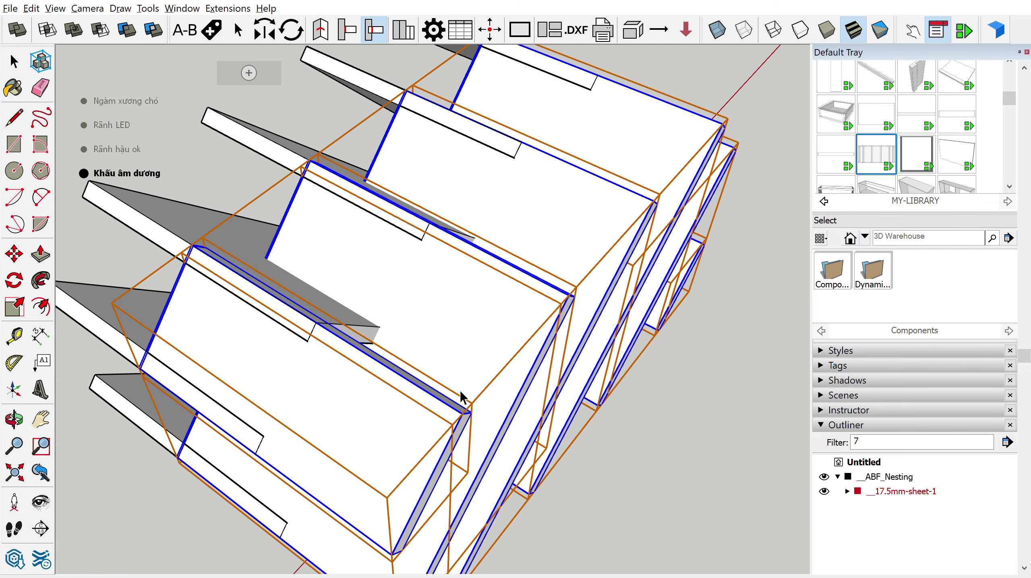
key(m)
click(472, 410)
key(Escape)
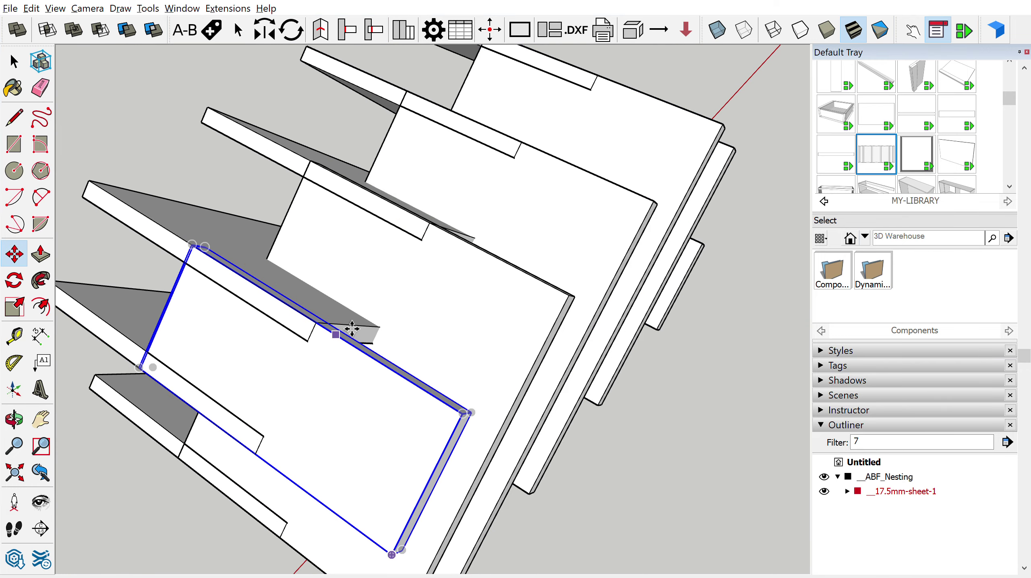
Step: Reselect the larger, middle and outer boards after checking the gaps between boards
scroll(340, 340, down, 5)
mouse_move(259, 300)
middle_down()
mouse_move(461, 306)
mouse_move(503, 343)
mouse_move(508, 392)
middle_up()
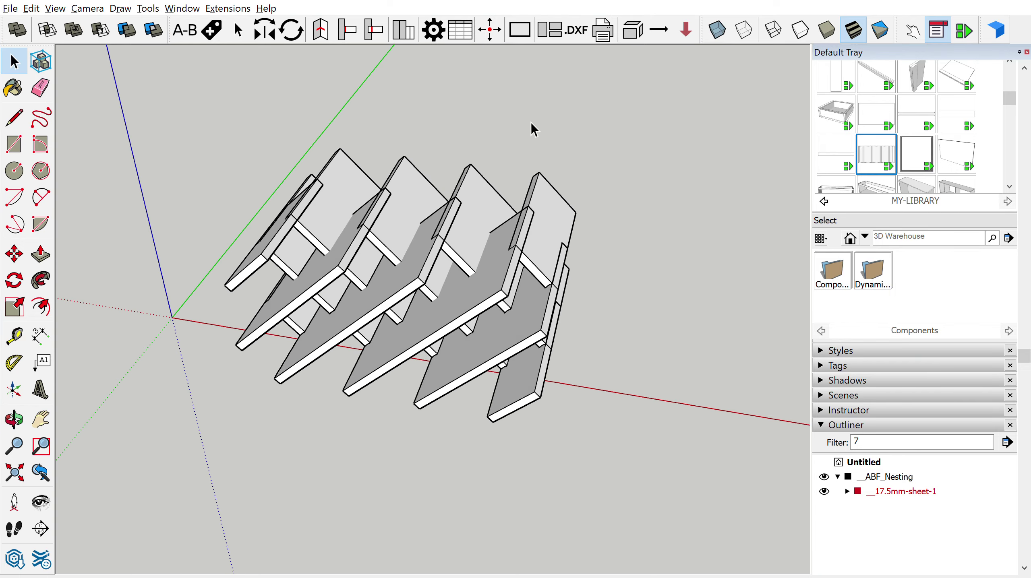
mouse_move(531, 123)
middle_down()
mouse_move(525, 235)
mouse_move(337, 274)
mouse_move(404, 298)
middle_up()
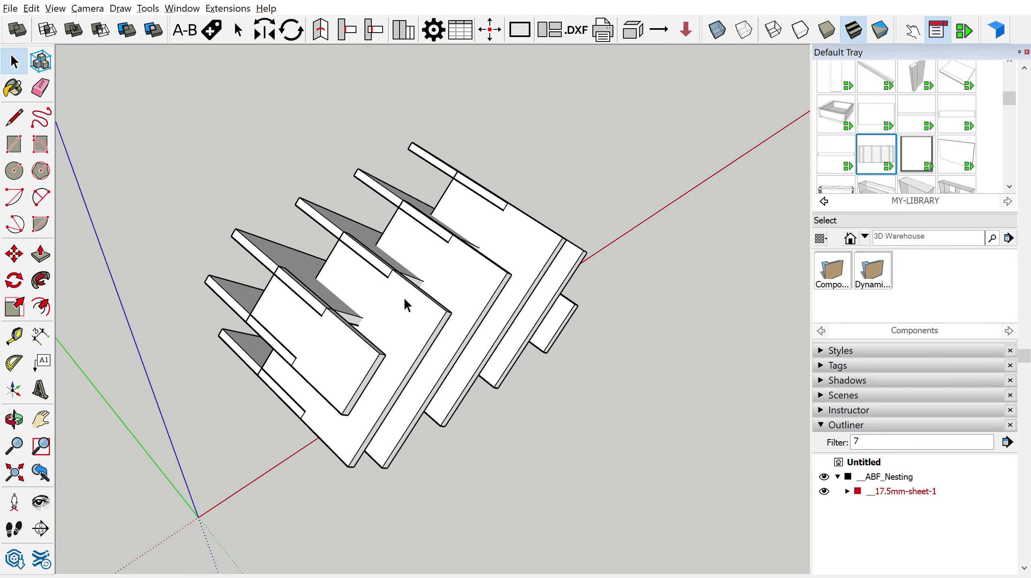
click(352, 337)
shift+click(501, 275)
shift+click(570, 255)
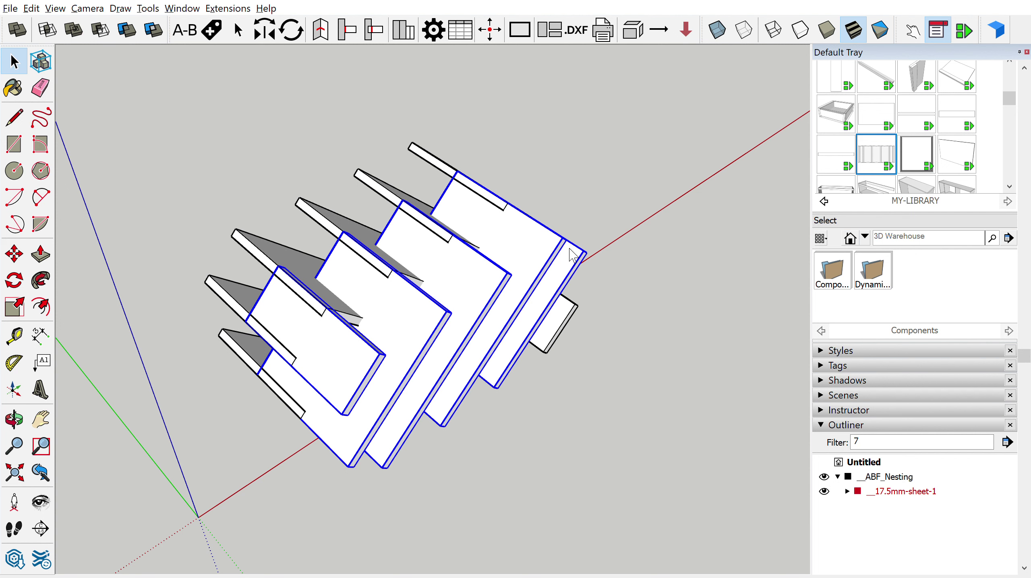
scroll(559, 230, up, 1)
scroll(559, 230, up, 2)
Step: Move the selected boards down into the other boards' slots, forming the crisscross lattice
key(m)
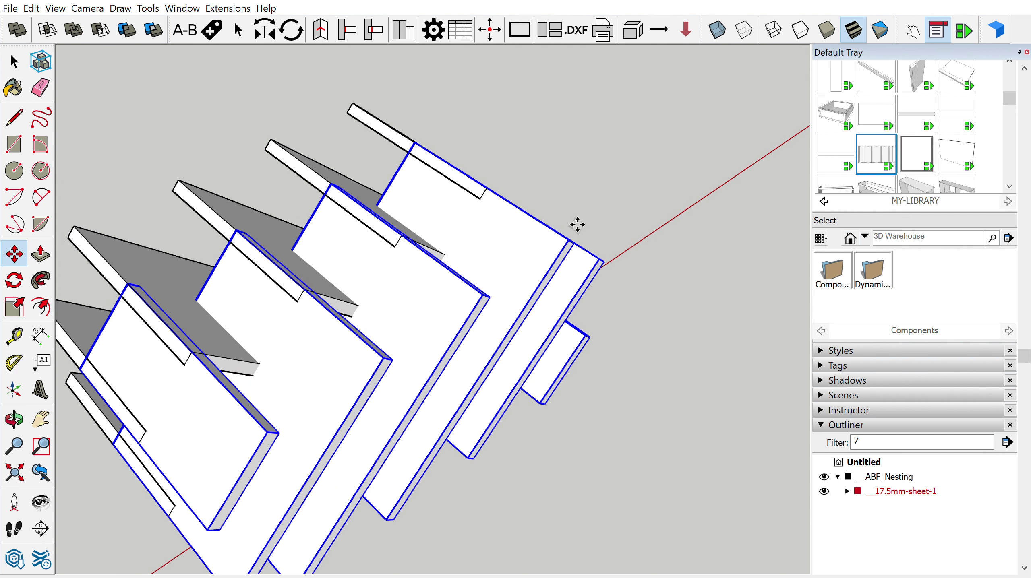
click(582, 234)
click(501, 187)
key(space)
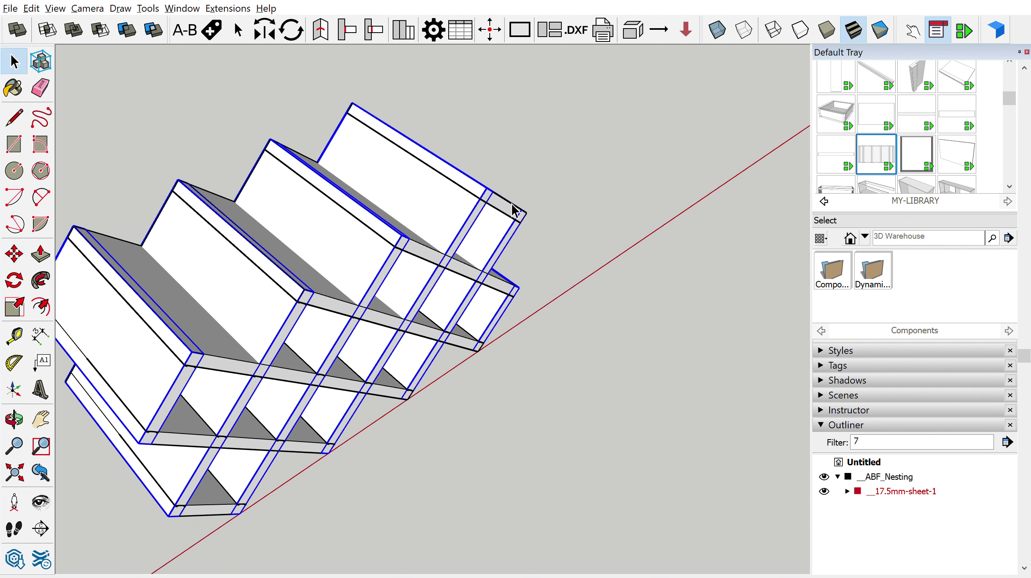
scroll(614, 245, down, 5)
mouse_move(615, 245)
middle_down()
mouse_move(483, 235)
mouse_move(553, 172)
mouse_move(268, 189)
middle_up()
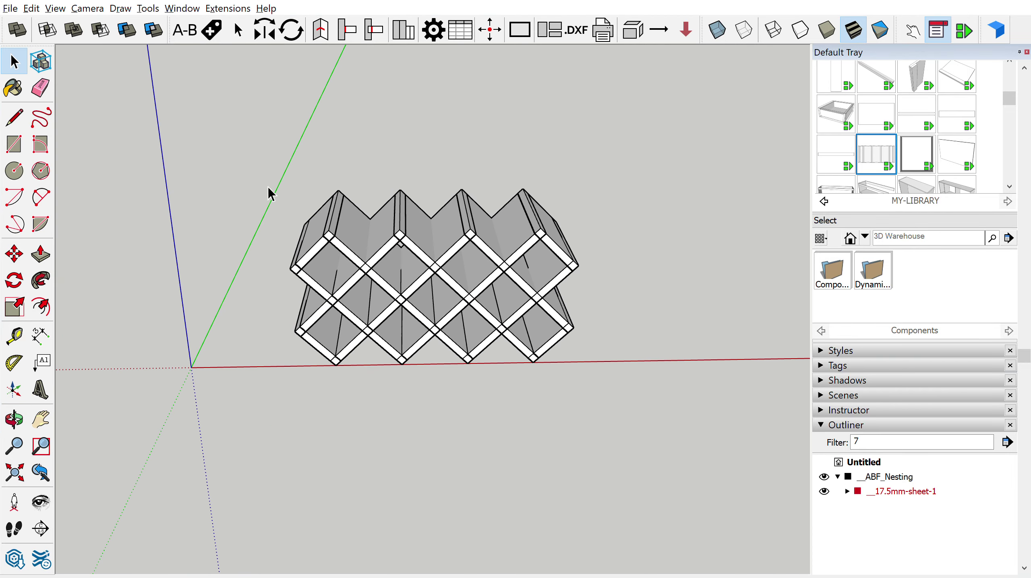
Step: Run the labelling extension to engrave labels on the rack's parts
drag(247, 143, 653, 443)
click(590, 240)
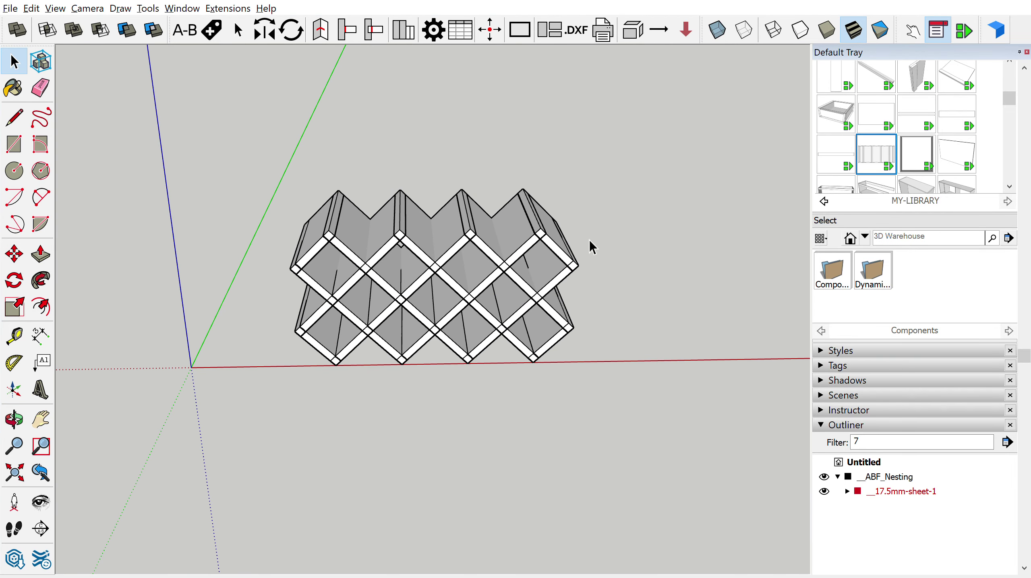
click(238, 29)
mouse_move(272, 187)
middle_down()
mouse_move(357, 272)
mouse_move(272, 221)
middle_up()
mouse_move(298, 180)
middle_down()
mouse_move(299, 150)
mouse_move(368, 212)
mouse_move(412, 219)
middle_up()
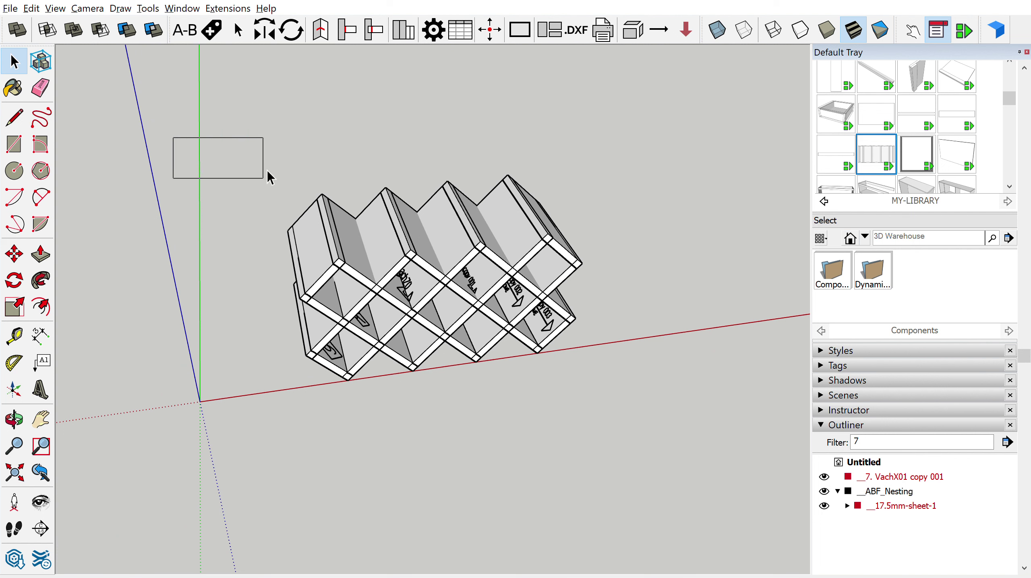
Step: Drag a selection box over the whole labelled rack
drag(268, 171, 617, 442)
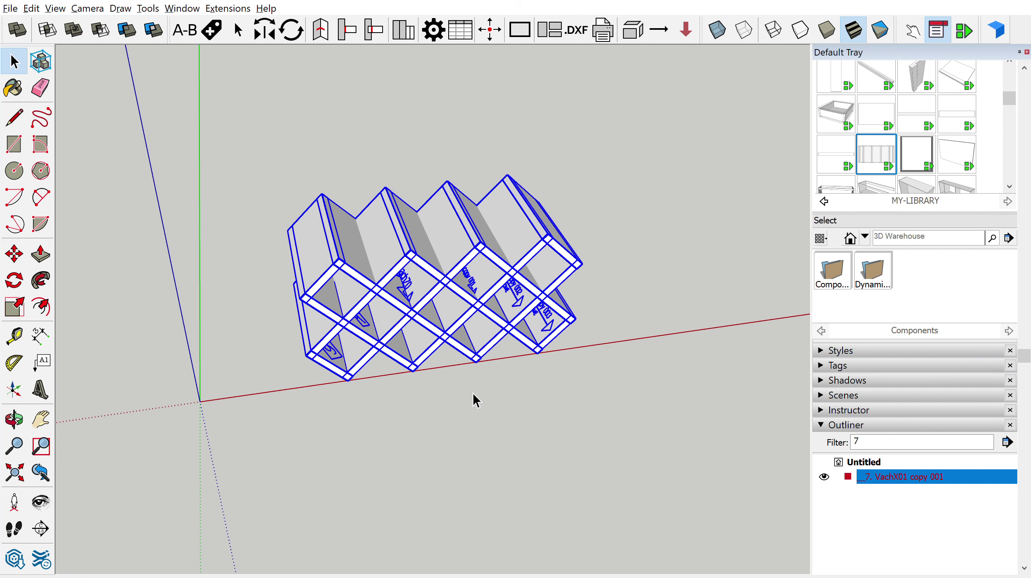
scroll(473, 393, down, 3)
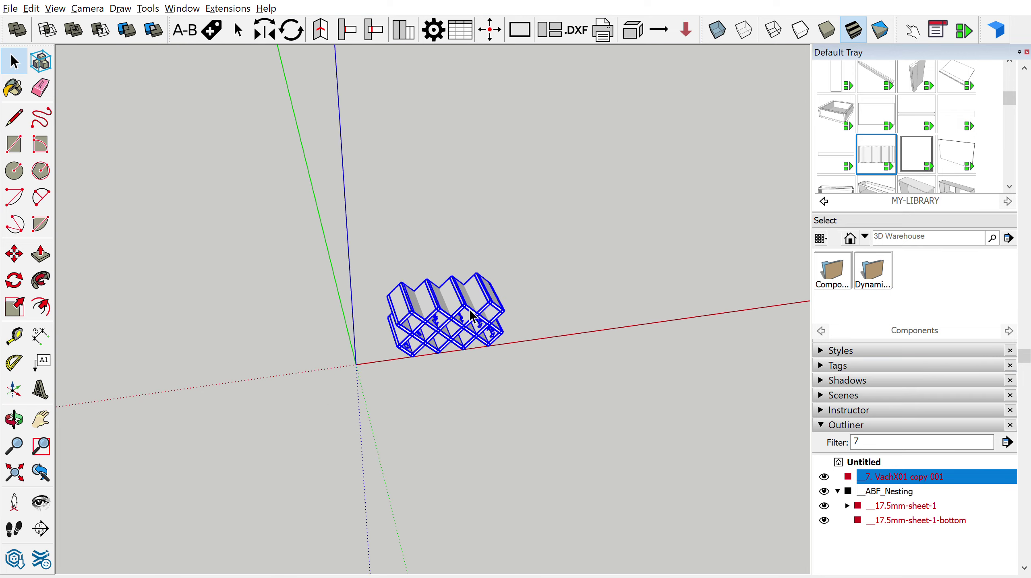
scroll(462, 365, down, 3)
mouse_move(458, 357)
middle_down()
mouse_move(414, 330)
mouse_move(375, 178)
mouse_move(384, 230)
mouse_move(375, 311)
middle_up()
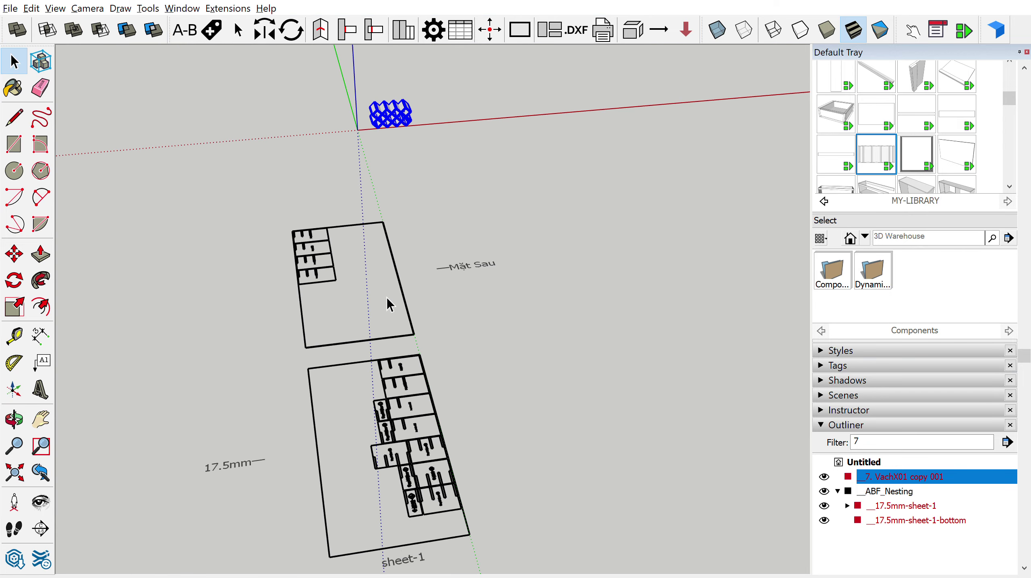
scroll(320, 274, up, 1)
scroll(323, 264, up, 2)
scroll(323, 263, up, 1)
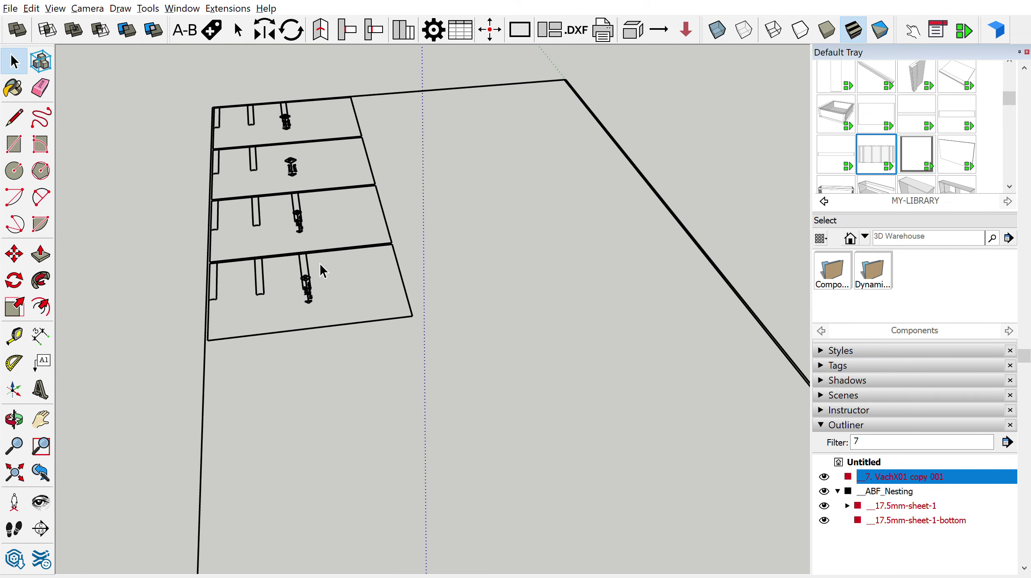
scroll(320, 267, up, 1)
scroll(290, 263, up, 1)
scroll(258, 263, up, 1)
scroll(261, 243, up, 3)
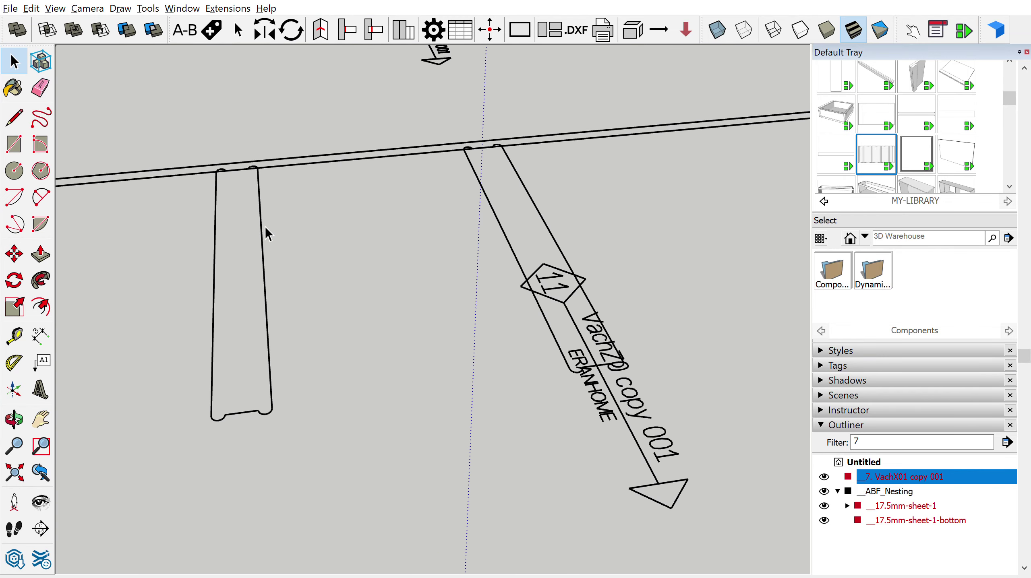
scroll(516, 192, down, 1)
scroll(516, 191, down, 2)
scroll(454, 281, up, 5)
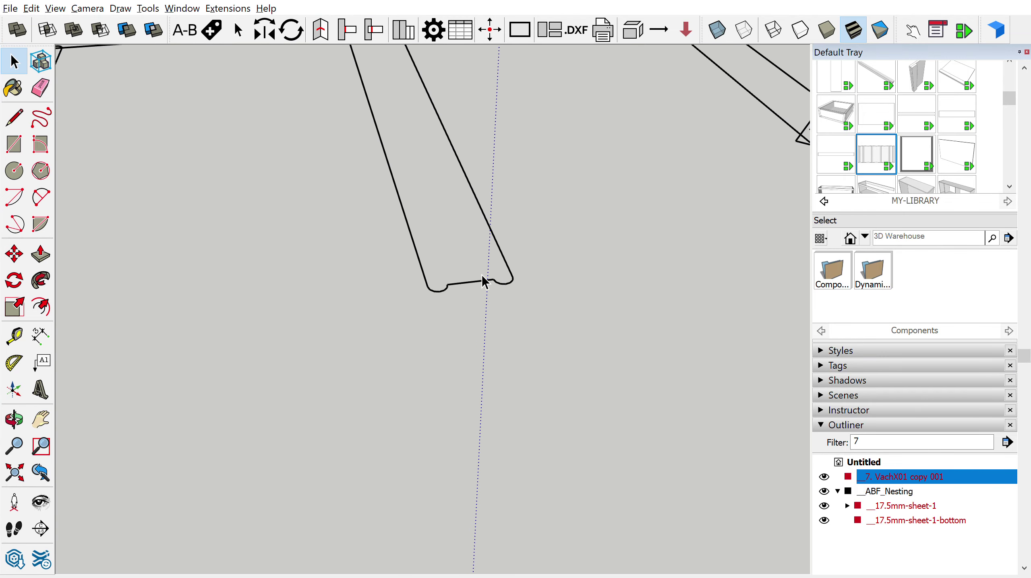
scroll(431, 280, down, 3)
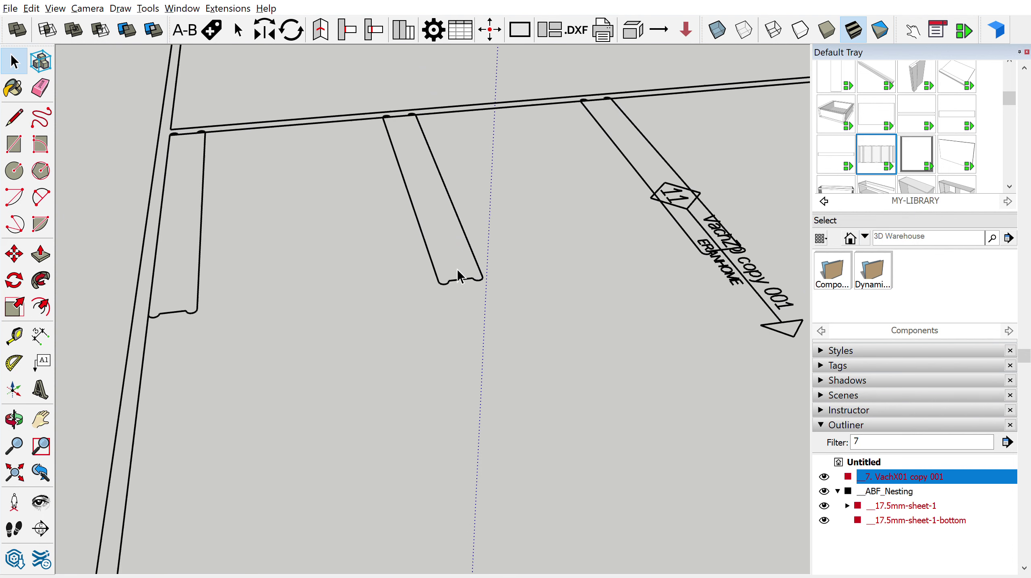
scroll(463, 279, down, 2)
scroll(513, 277, down, 1)
scroll(407, 251, up, 1)
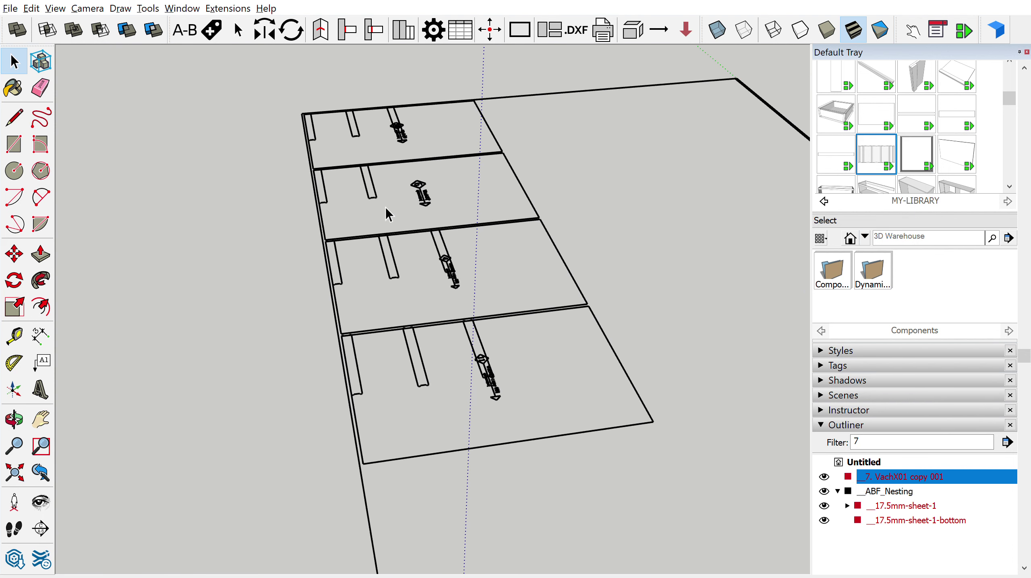
scroll(396, 212, down, 1)
scroll(385, 151, down, 1)
scroll(385, 152, down, 2)
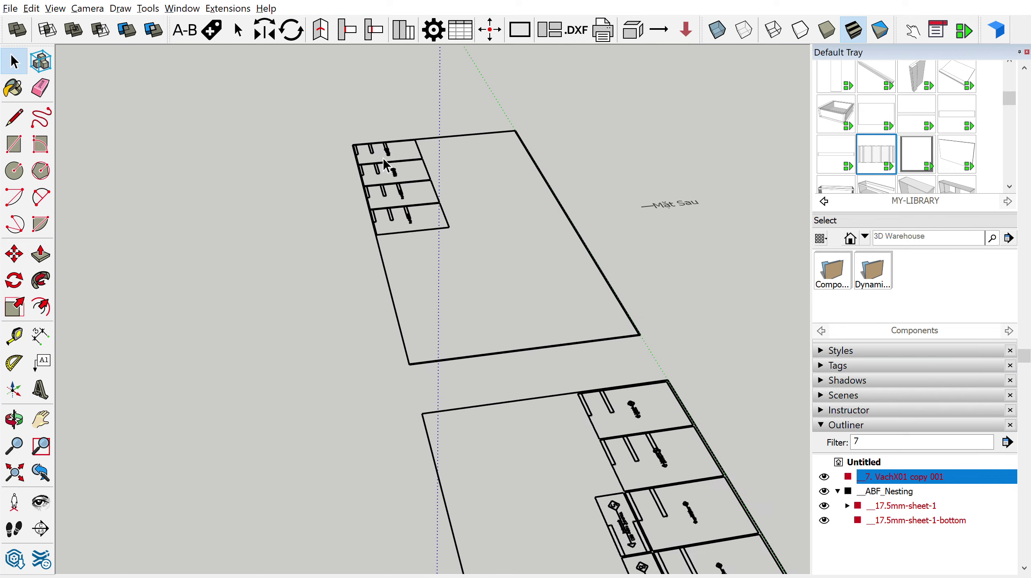
scroll(535, 286, down, 2)
scroll(509, 267, down, 1)
scroll(454, 236, up, 4)
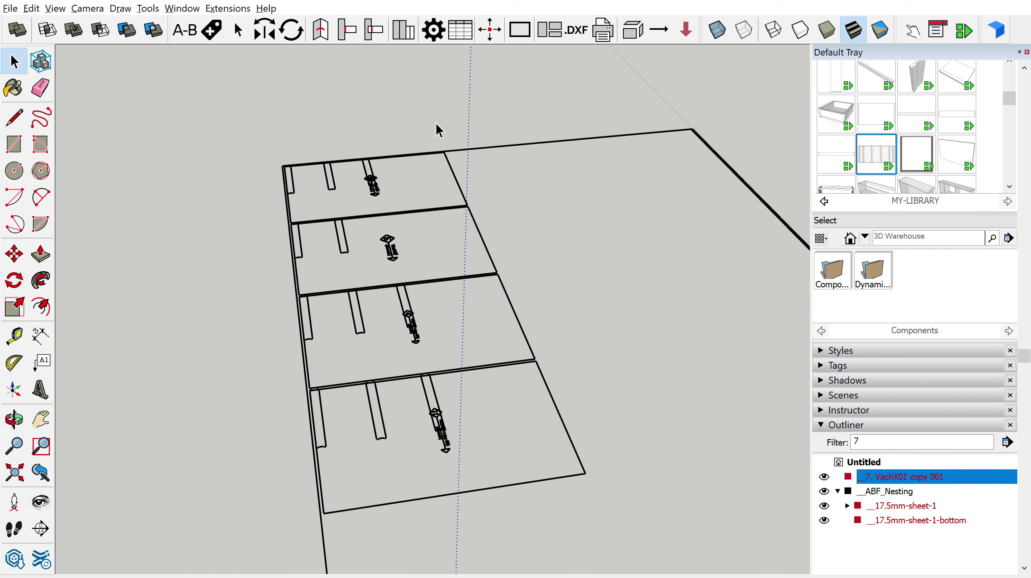
scroll(358, 247, up, 2)
scroll(361, 243, down, 1)
scroll(380, 249, down, 2)
scroll(409, 258, down, 2)
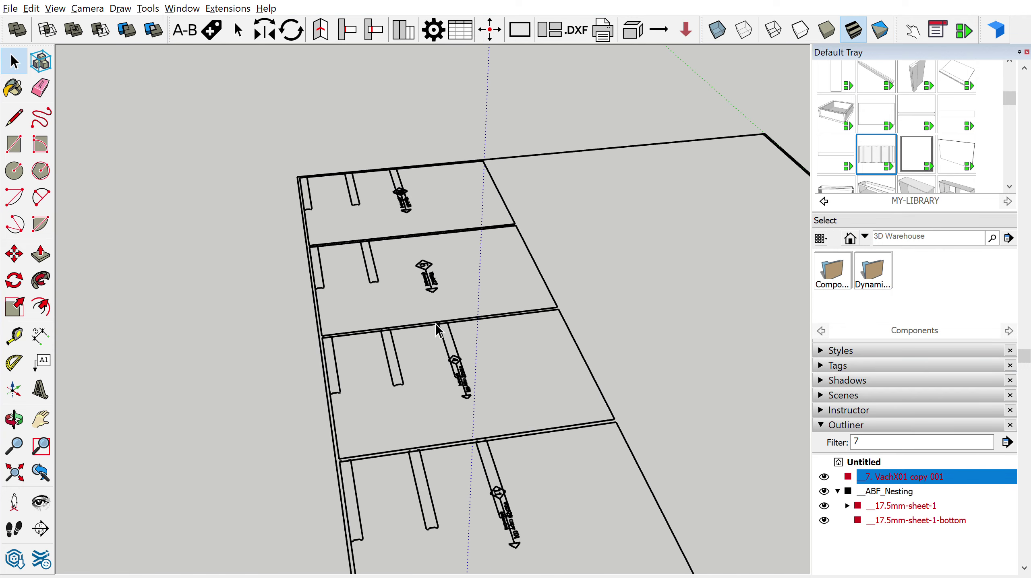
scroll(445, 269, up, 5)
scroll(443, 261, down, 1)
scroll(464, 305, down, 2)
scroll(465, 310, up, 1)
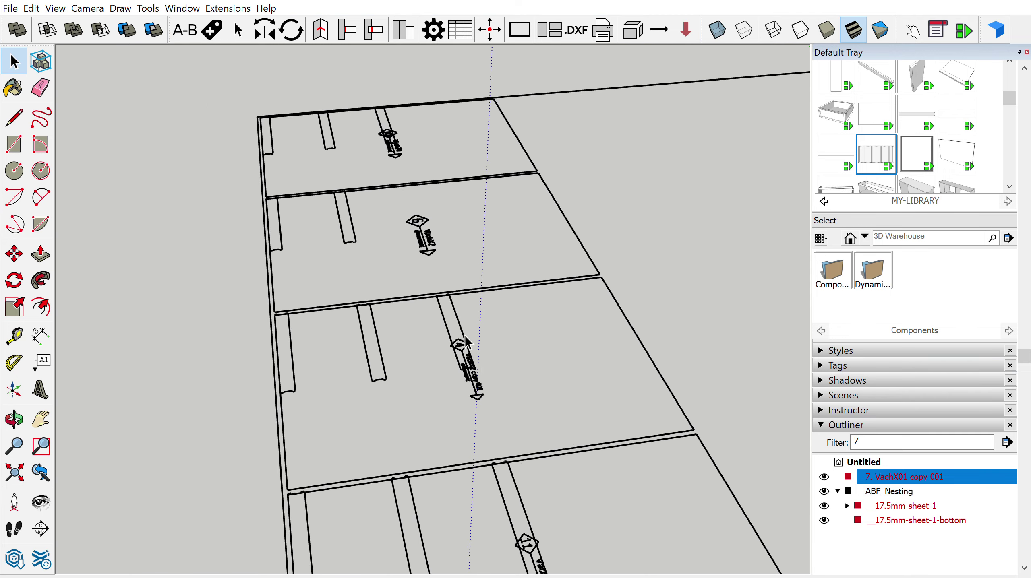
scroll(458, 325, up, 2)
scroll(459, 329, down, 2)
scroll(482, 308, down, 2)
scroll(772, 443, down, 1)
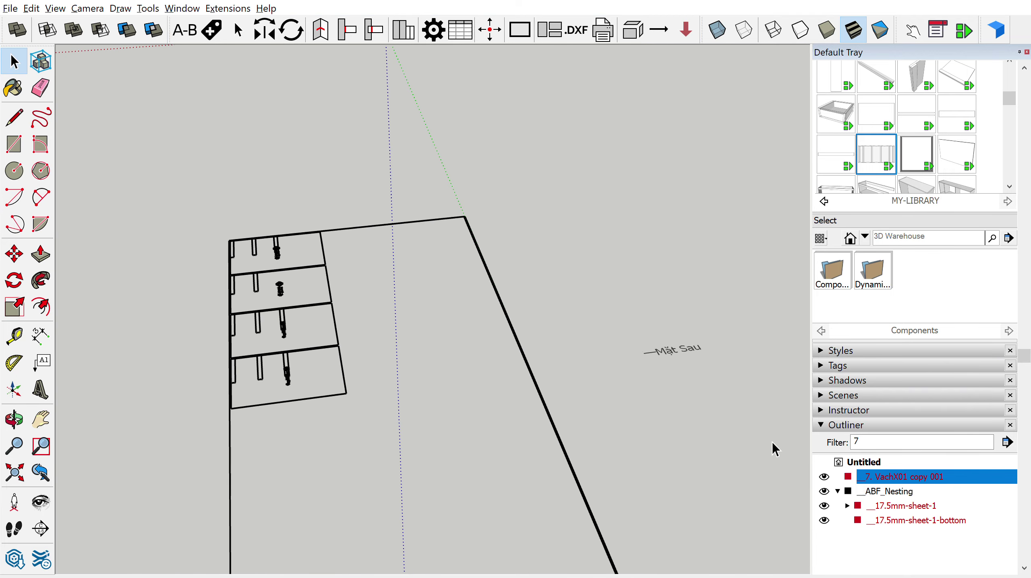
click(884, 434)
Step: Filter the Outliner to '10' and zoom to panel 10. VachZ0
key(BackSpace)
text(1)
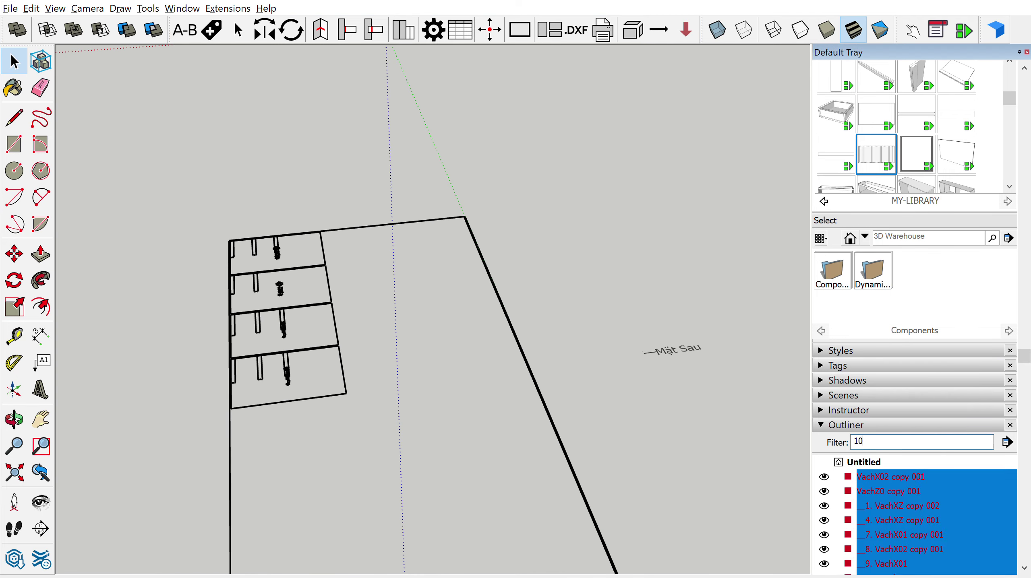
text(0)
scroll(594, 335, down, 3)
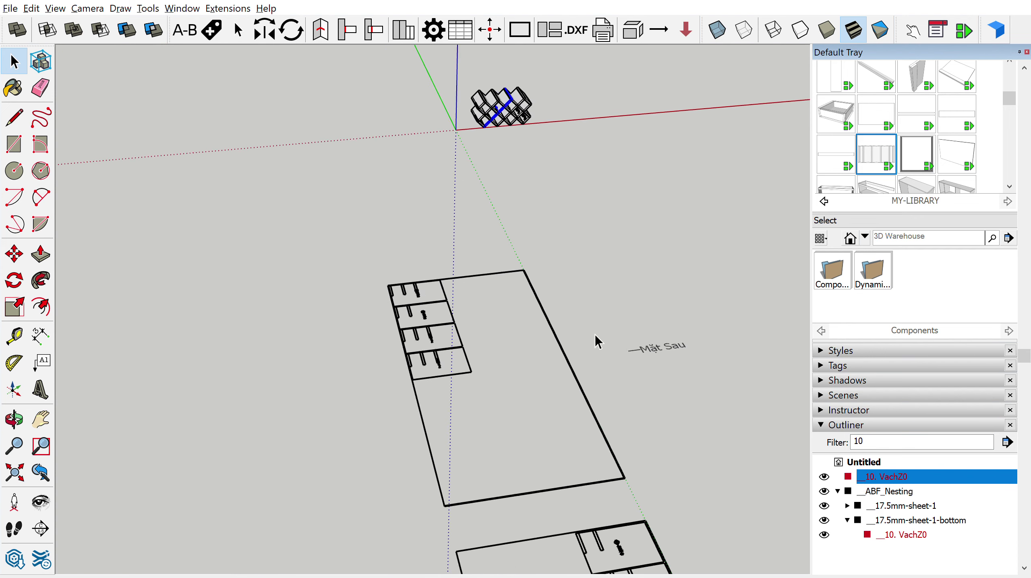
scroll(595, 335, down, 2)
scroll(530, 233, up, 2)
scroll(539, 278, up, 3)
scroll(539, 278, up, 2)
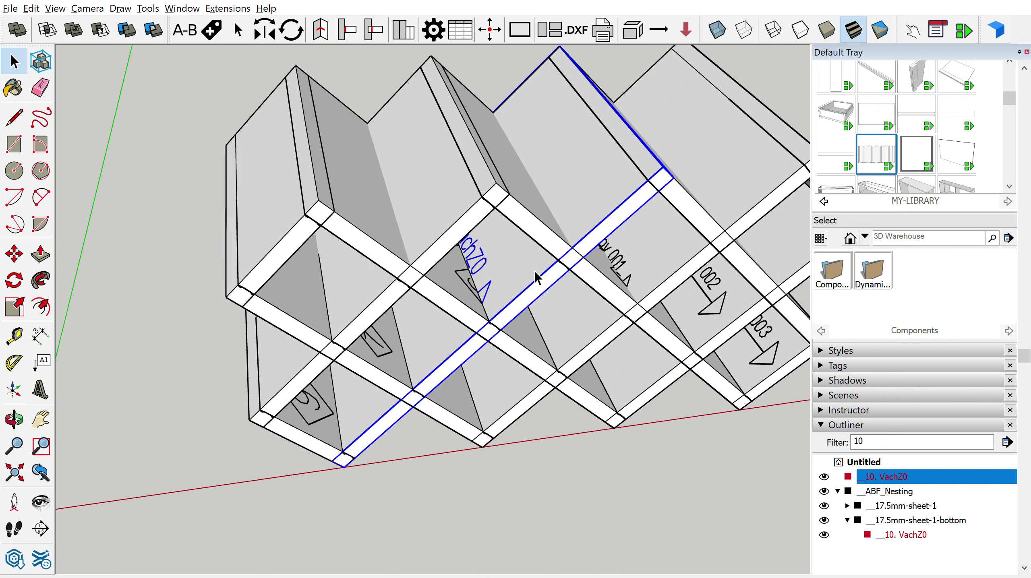
scroll(535, 271, up, 3)
scroll(528, 260, up, 3)
Step: Open panel 10. VachZ0 for editing and orbit to its slotted face
double_click(524, 256)
scroll(523, 256, down, 1)
mouse_move(528, 266)
middle_down()
mouse_move(433, 142)
mouse_move(396, 140)
mouse_move(395, 184)
mouse_move(673, 272)
mouse_move(479, 219)
mouse_move(640, 472)
mouse_move(354, 213)
mouse_move(260, 284)
mouse_move(768, 167)
mouse_move(630, 215)
mouse_move(610, 166)
mouse_move(646, 186)
middle_up()
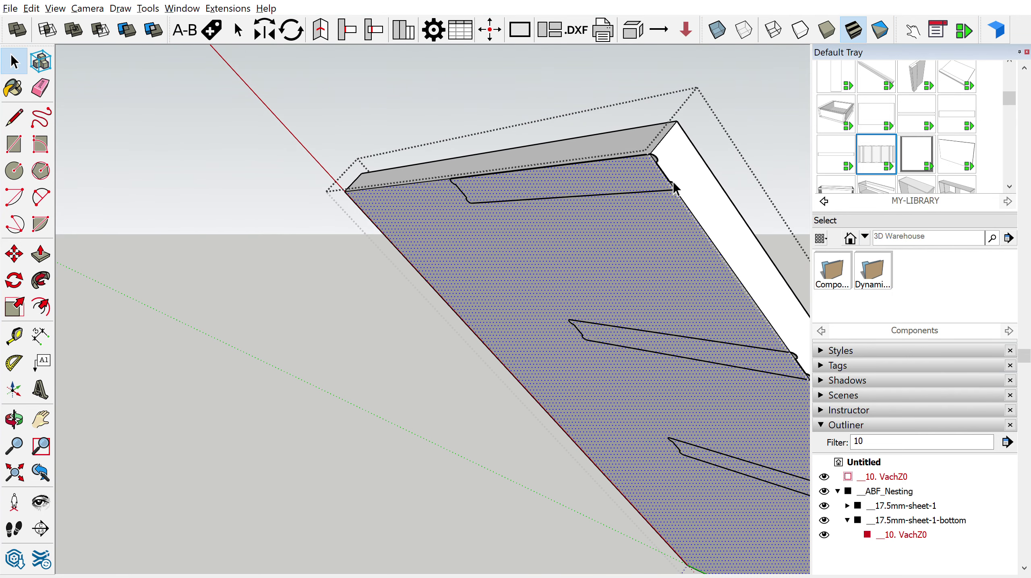
Step: Select the two slot outlines on panel 10. VachZ0
scroll(681, 182, up, 2)
scroll(665, 154, up, 2)
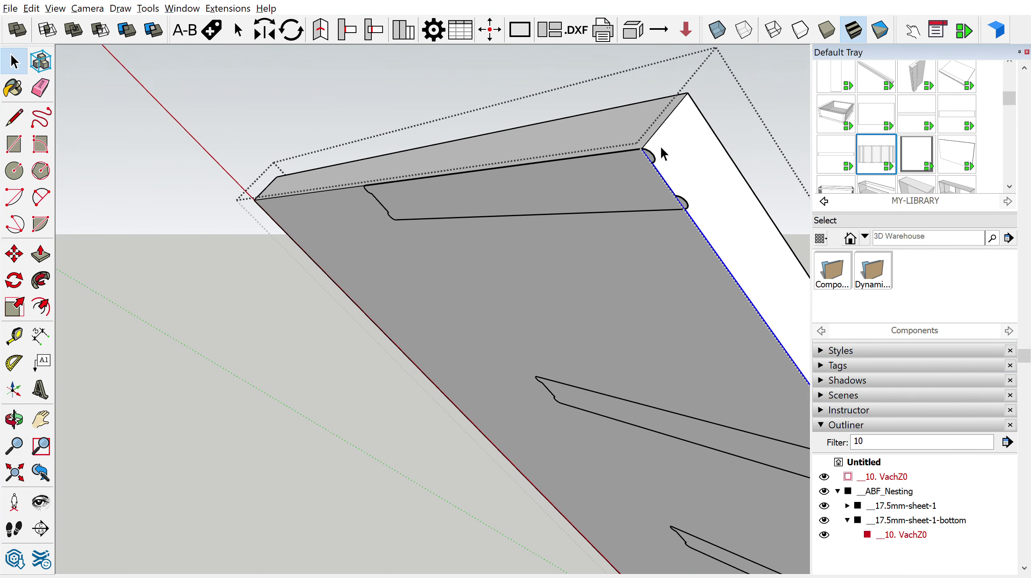
click(657, 145)
scroll(722, 332, down, 3)
scroll(580, 221, down, 2)
scroll(619, 244, up, 6)
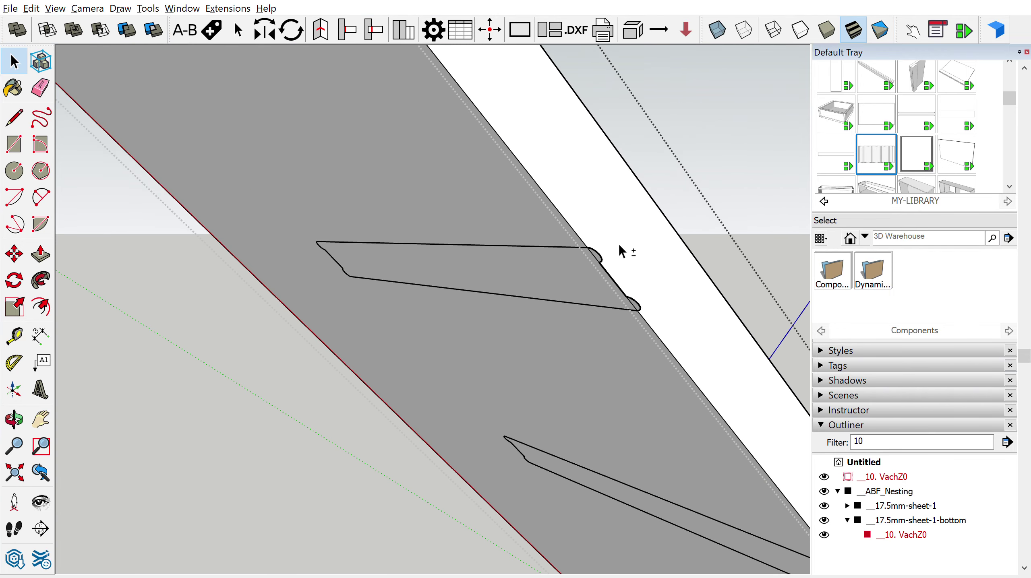
shift+click(604, 245)
scroll(632, 308, down, 3)
scroll(664, 345, up, 3)
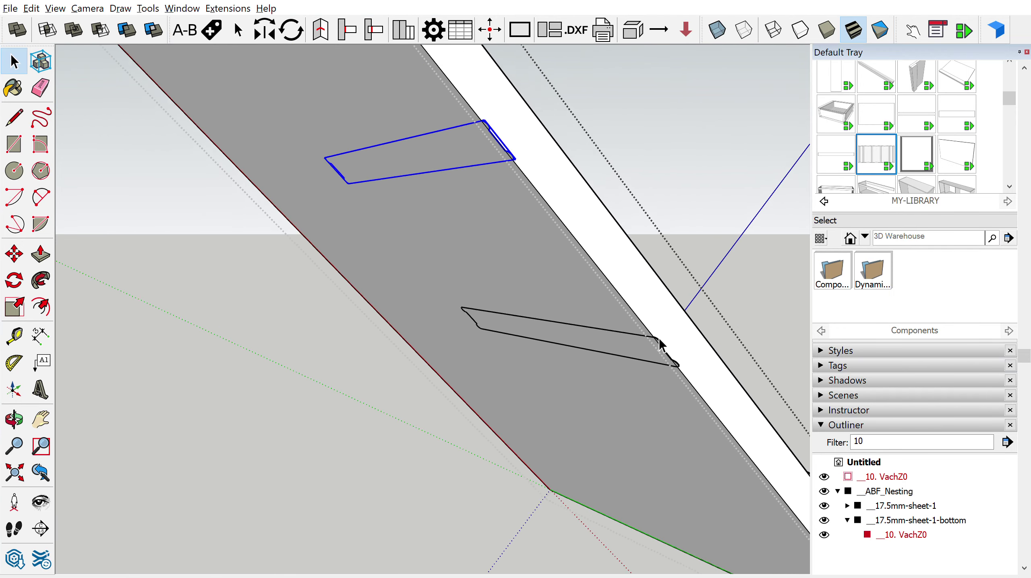
scroll(667, 332, up, 1)
shift+click(664, 331)
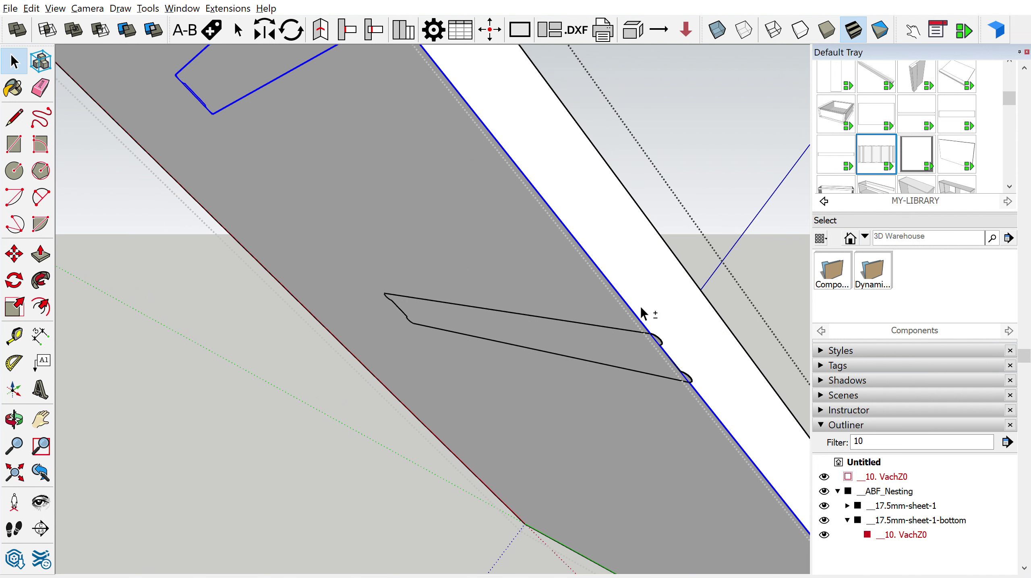
shift+click(640, 306)
scroll(641, 306, up, 2)
shift+click(662, 327)
scroll(660, 348, down, 1)
scroll(705, 384, down, 2)
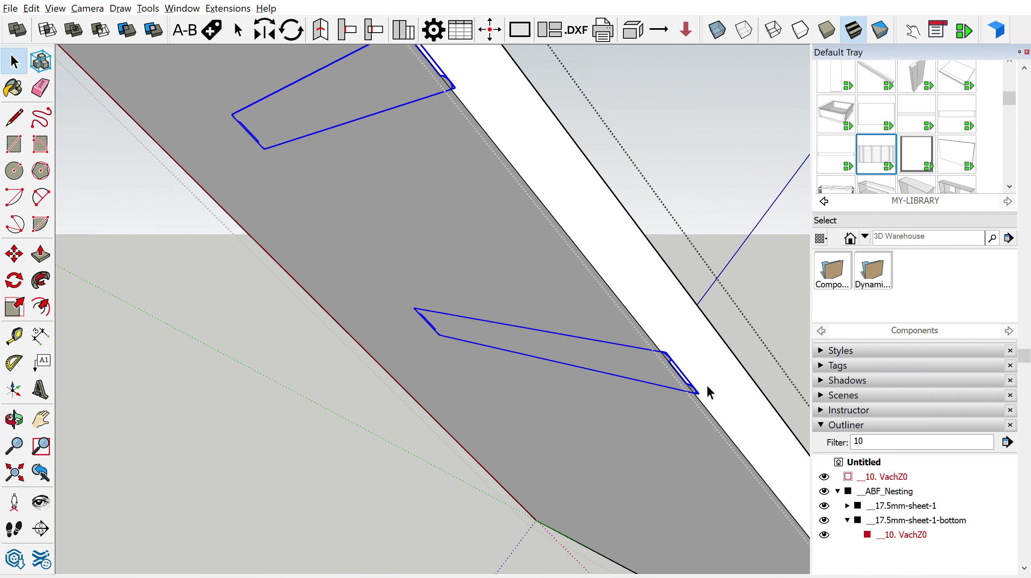
Step: Move the slot outlines along the blue axis to the panel edge and exit the panel
key(m)
click(709, 386)
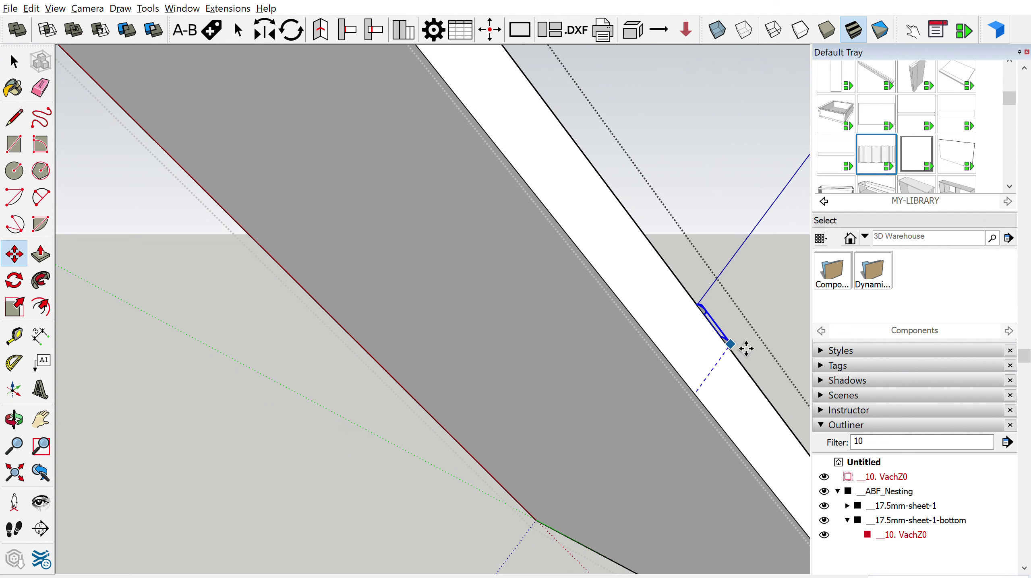
click(745, 350)
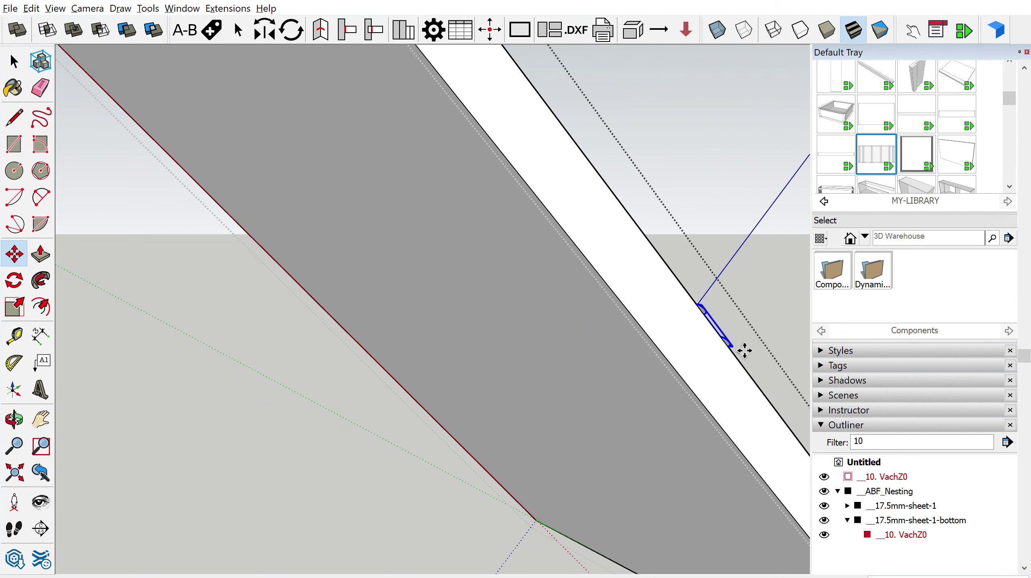
key(space)
click(902, 436)
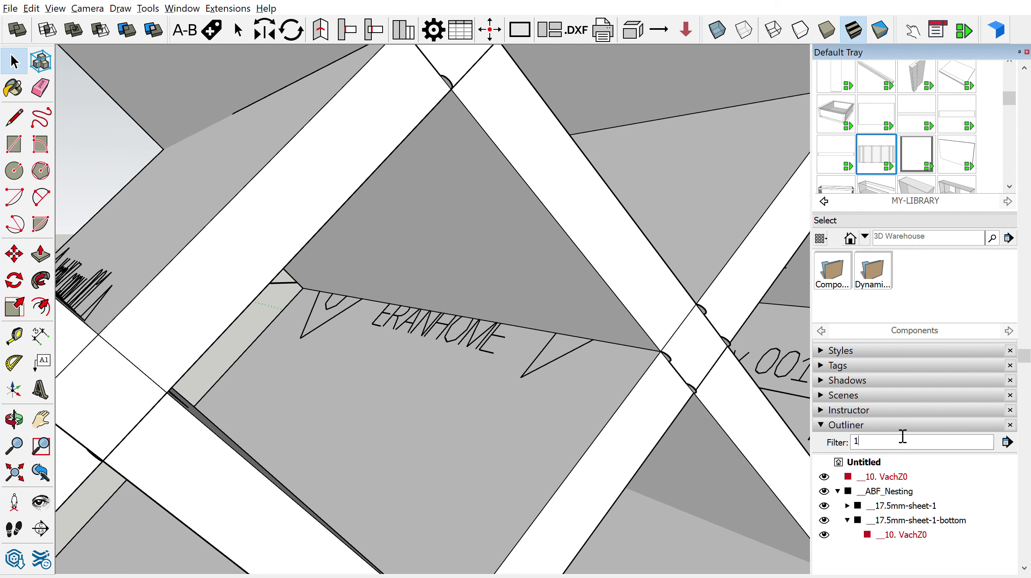
Step: Filter the Outliner to '6' and select panel 6. VachXZ in the rack
key(BackSpace)
text(6)
click(881, 477)
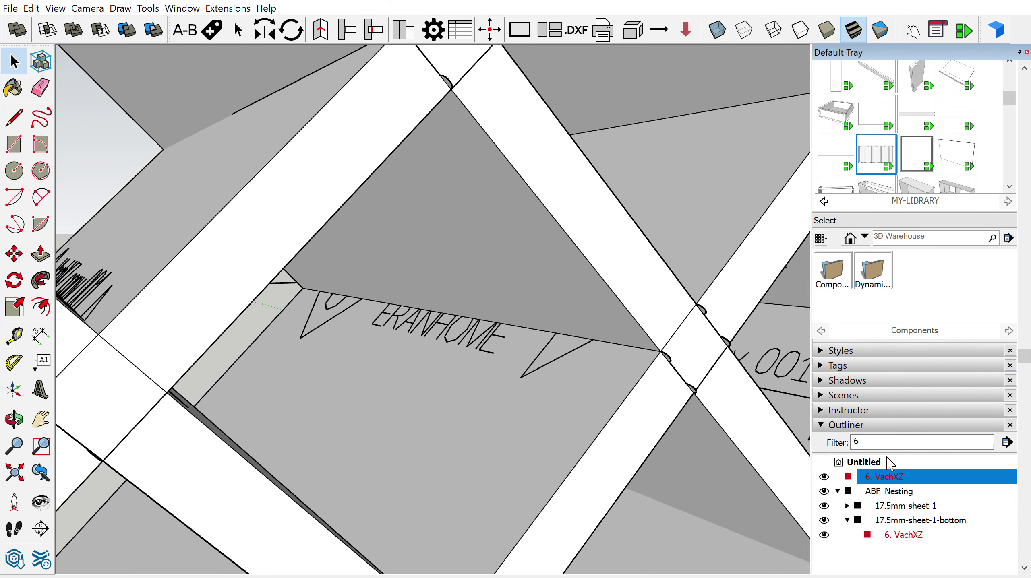
scroll(397, 374, down, 3)
scroll(401, 372, down, 3)
scroll(455, 380, down, 5)
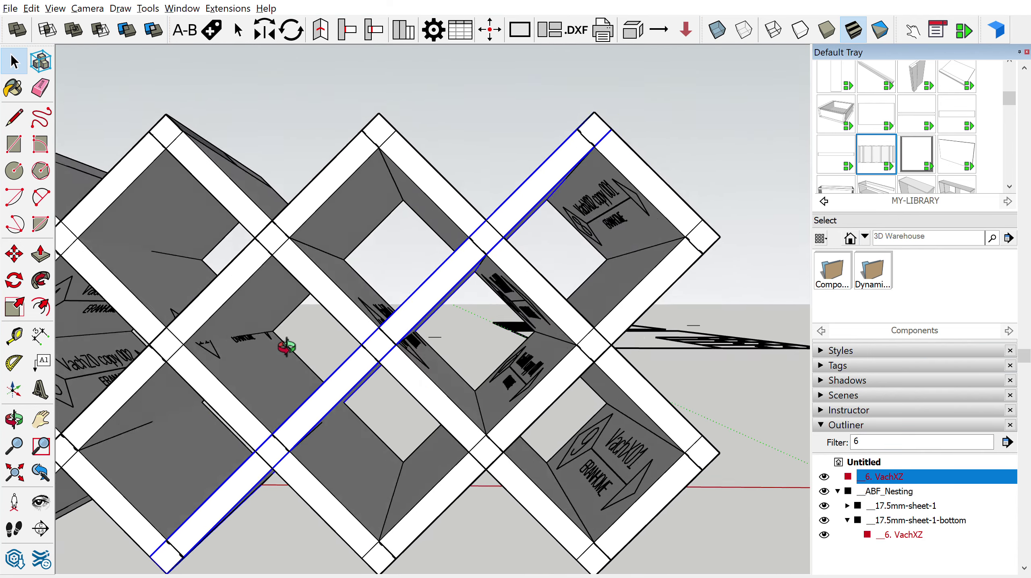
mouse_move(280, 345)
middle_down()
mouse_move(547, 322)
mouse_move(540, 306)
mouse_move(562, 337)
middle_up()
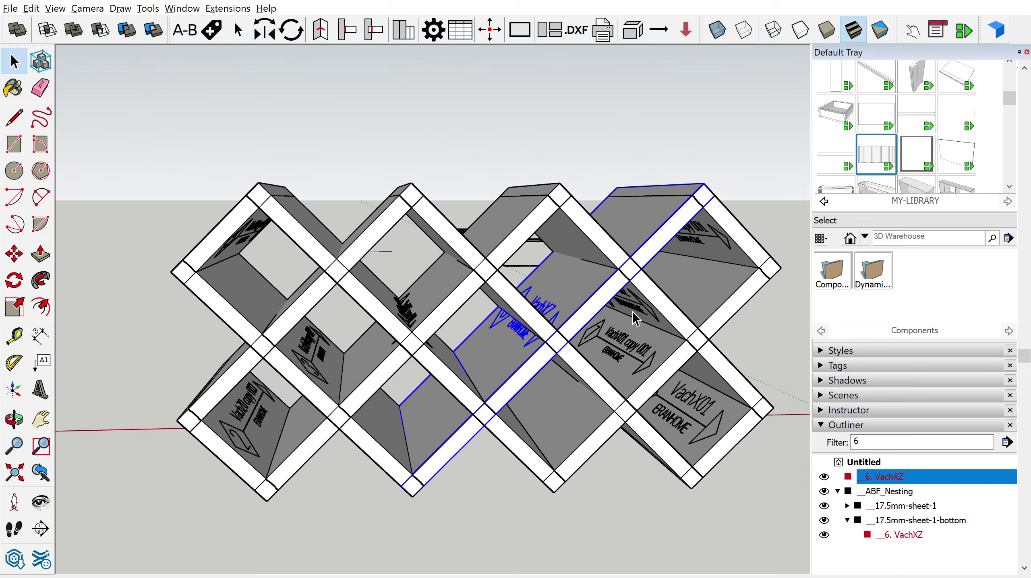
Step: Open panel 6. VachXZ for editing and orbit to its notches
double_click(586, 295)
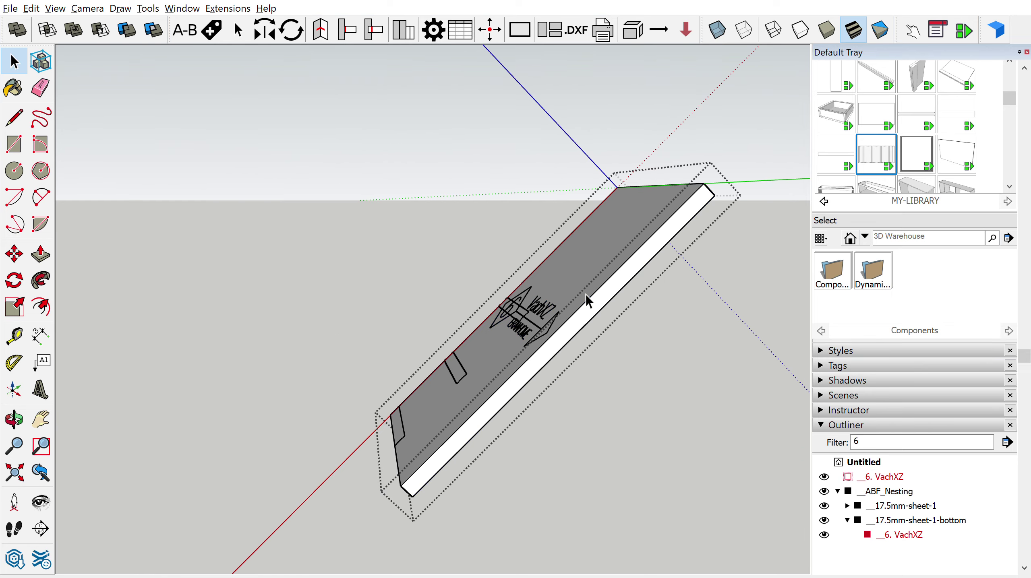
mouse_move(580, 298)
middle_down()
mouse_move(709, 395)
mouse_move(448, 201)
mouse_move(281, 207)
mouse_move(414, 188)
middle_up()
scroll(580, 226, up, 3)
scroll(596, 214, up, 2)
mouse_move(596, 214)
middle_down()
mouse_move(320, 223)
mouse_move(597, 222)
middle_up()
Step: Move the notch outlines on panel 6. VachXZ to snap onto the panel edge endpoint
click(522, 214)
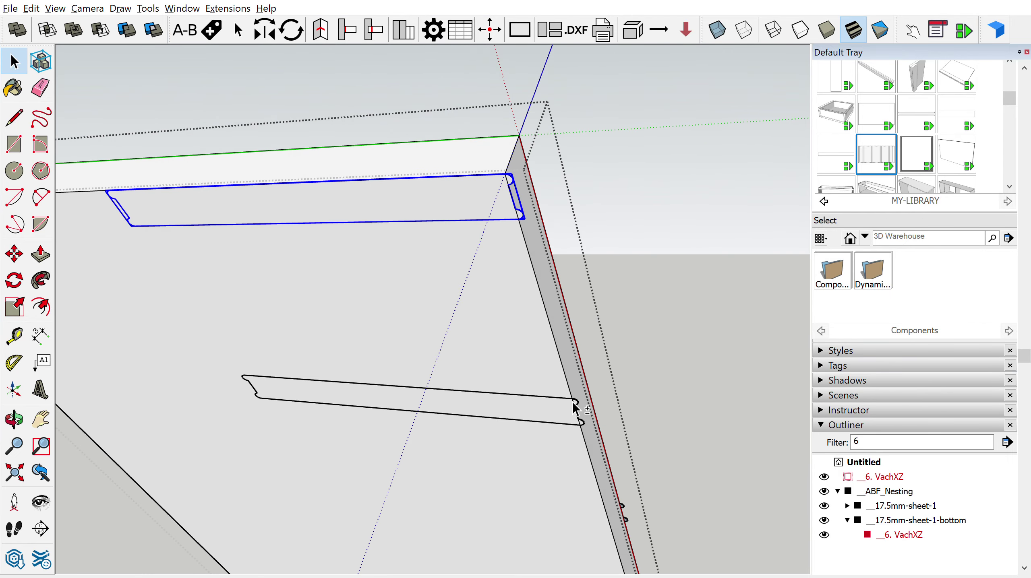
mouse_move(582, 375)
middle_down()
mouse_move(437, 350)
mouse_move(417, 281)
mouse_move(468, 325)
middle_up()
key(m)
click(410, 270)
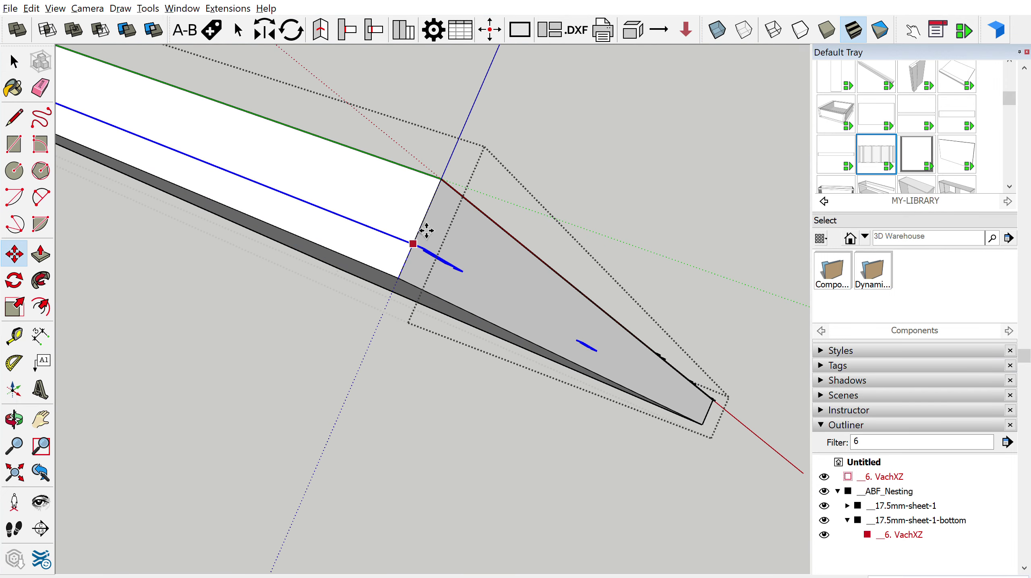
click(457, 177)
key(space)
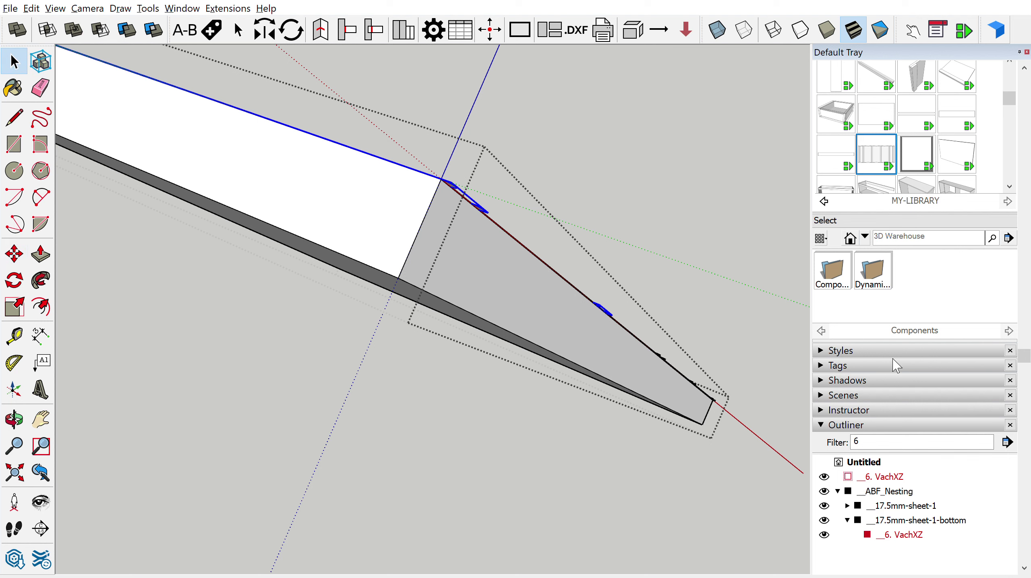
double_click(894, 437)
text(4)
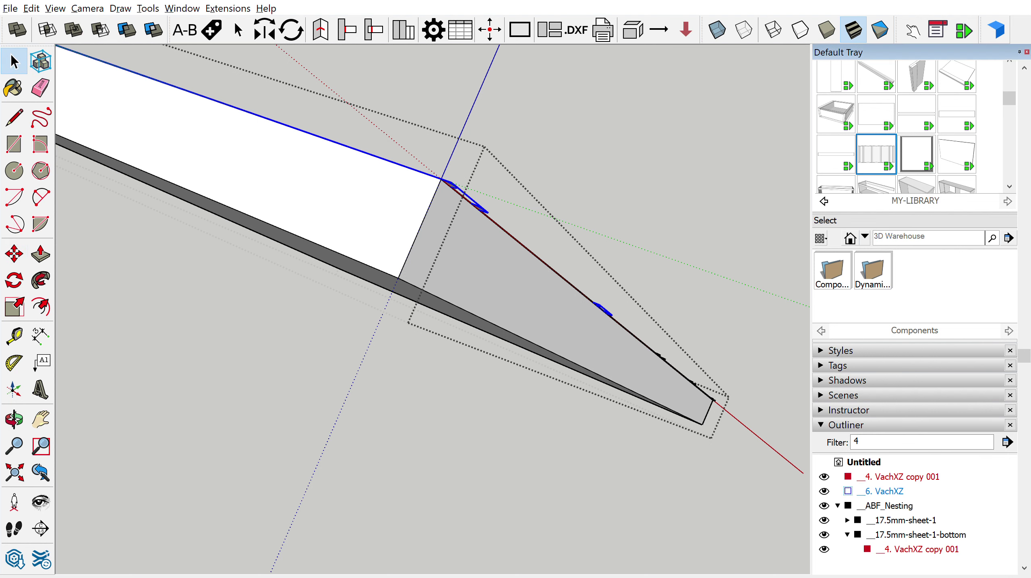
Step: Select panel 4. VachXZ copy 001's slot outlines together with its long diagonal edge
click(904, 477)
scroll(530, 287, down, 5)
scroll(535, 280, down, 3)
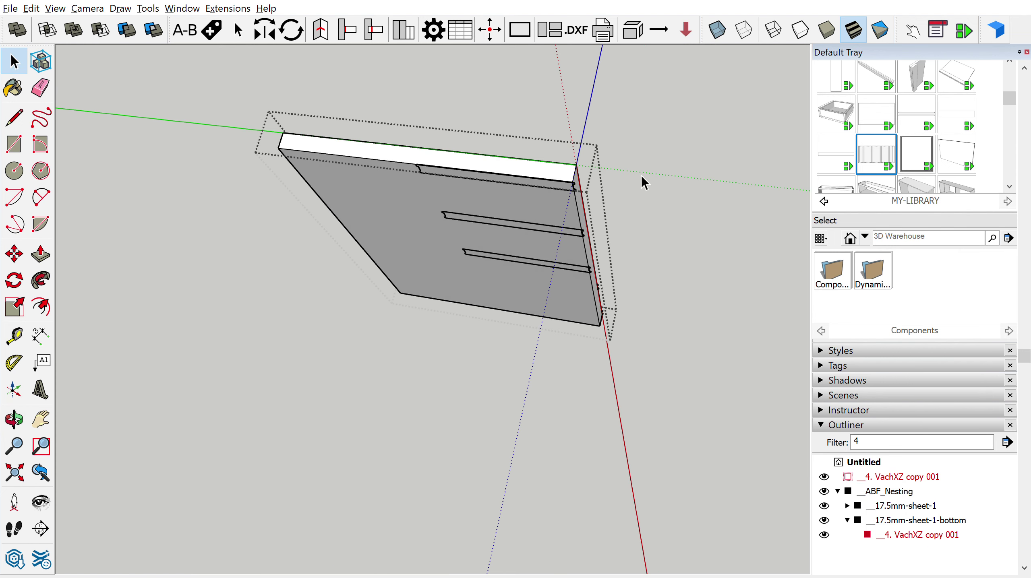
scroll(607, 186, up, 3)
scroll(506, 186, up, 3)
scroll(437, 187, up, 1)
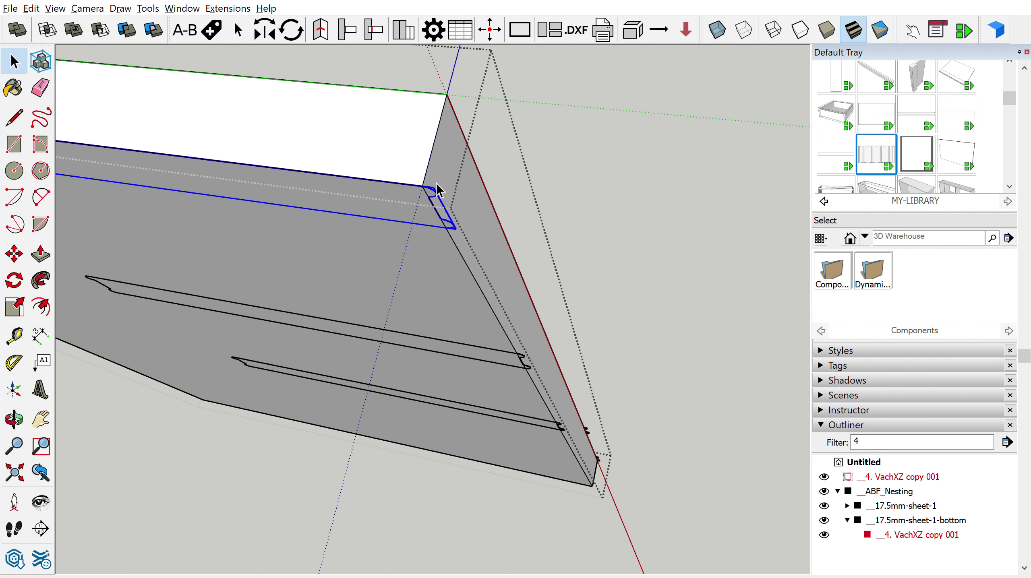
shift+click(525, 350)
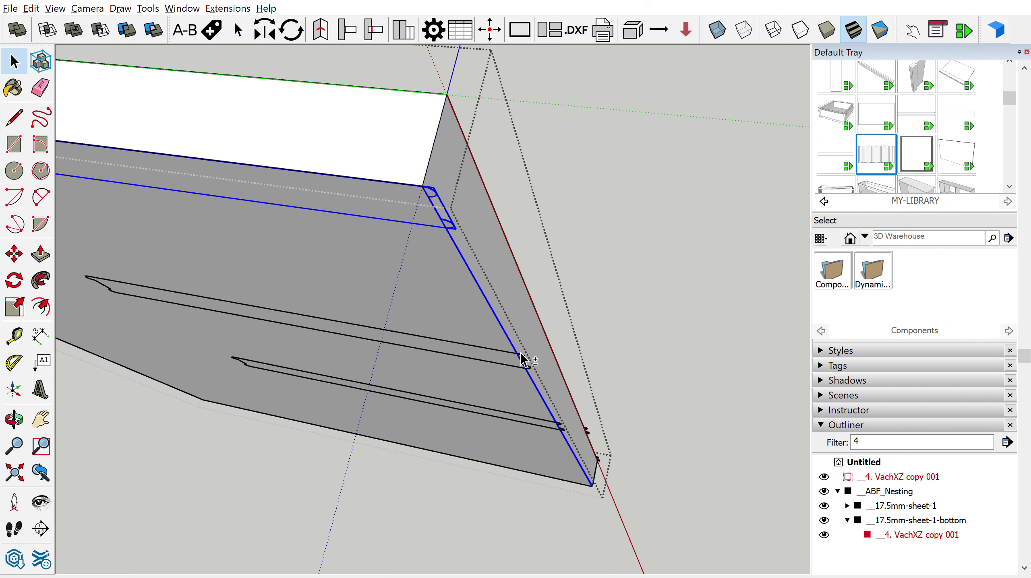
scroll(517, 336, up, 3)
scroll(527, 349, up, 2)
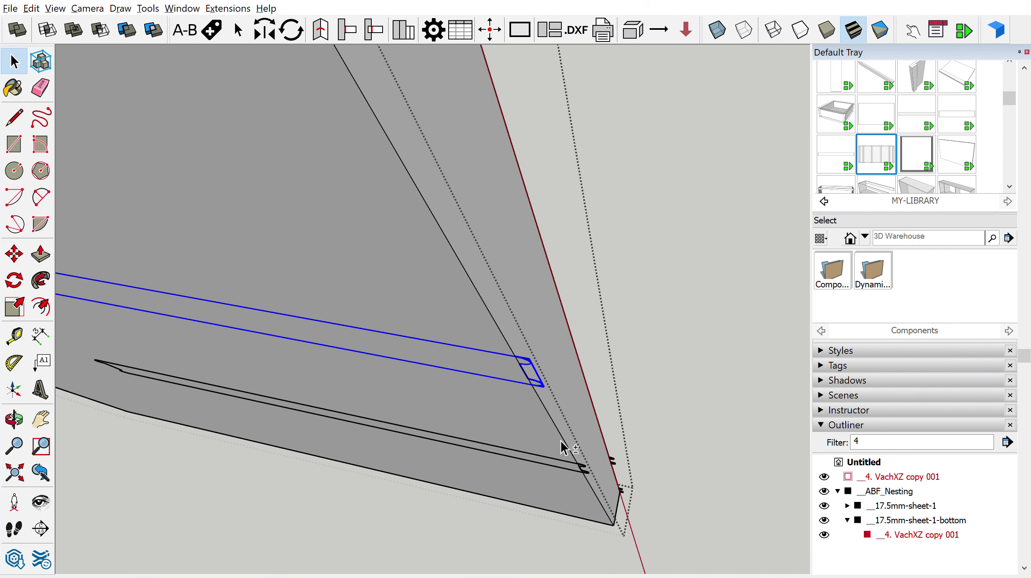
Step: Move the slot outlines onto the panel's slanted end face near the top corner
middle_drag(520, 355, 462, 372)
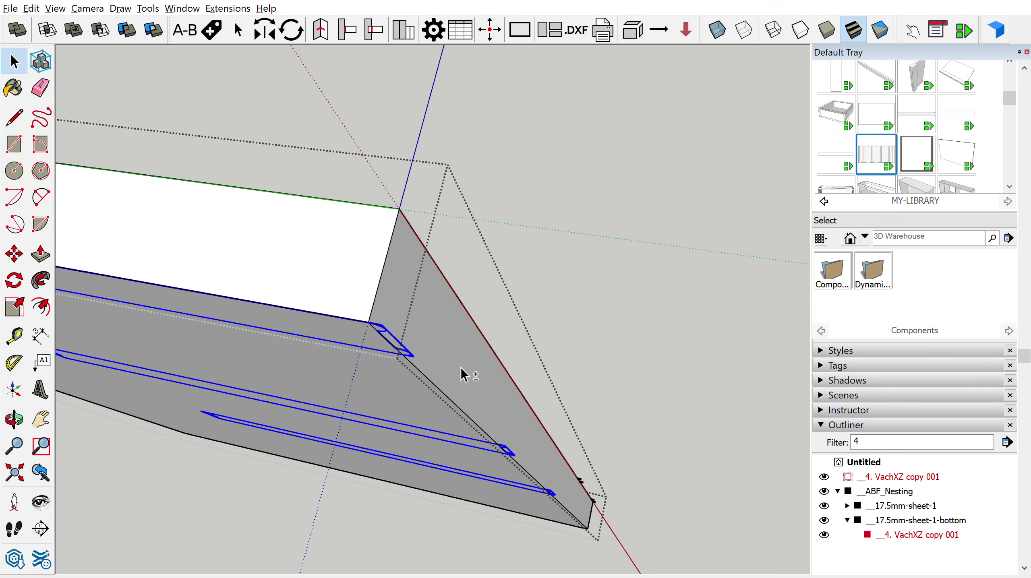
key(m)
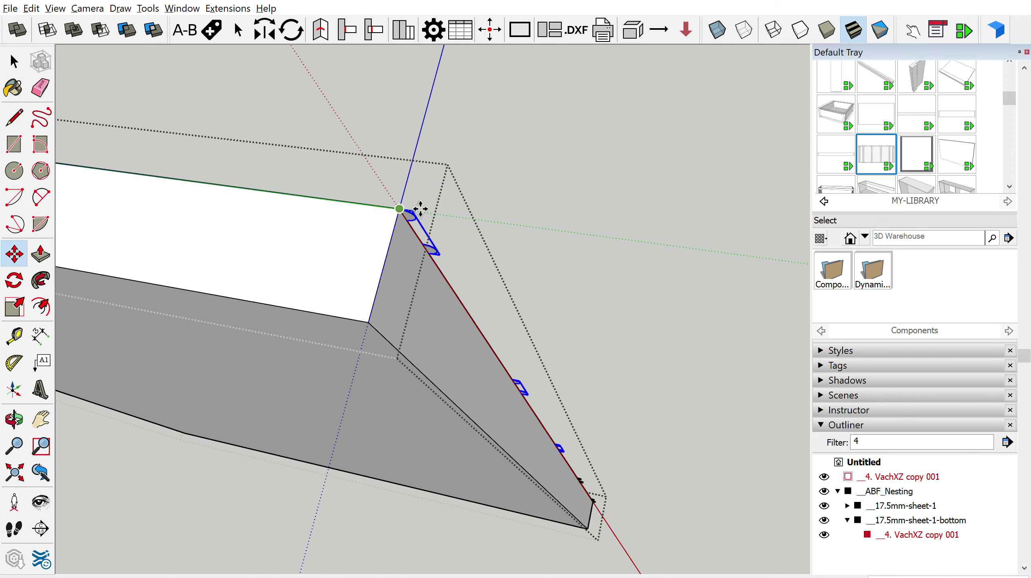
click(401, 210)
key(space)
scroll(478, 132, down, 3)
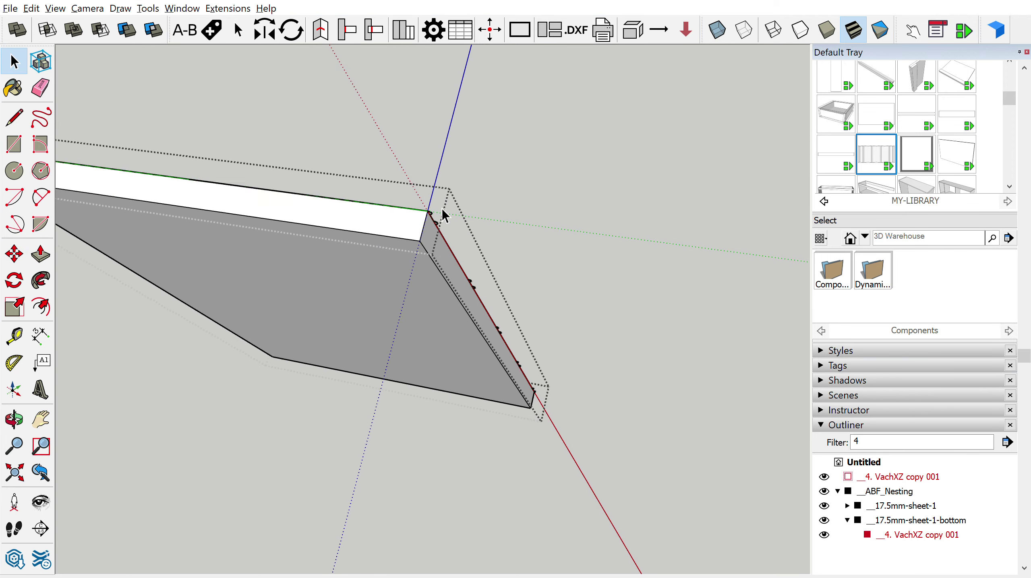
scroll(442, 209, down, 5)
Step: Filter the Outliner to '11' and select panel 11. VachZ0 copy 001
double_click(911, 439)
text(11)
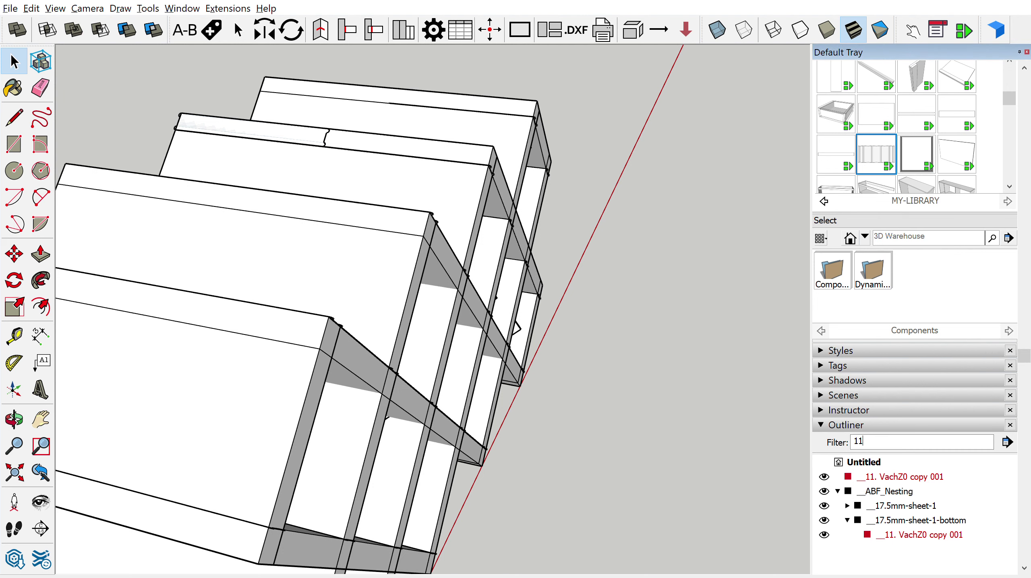
click(925, 477)
scroll(520, 230, down, 3)
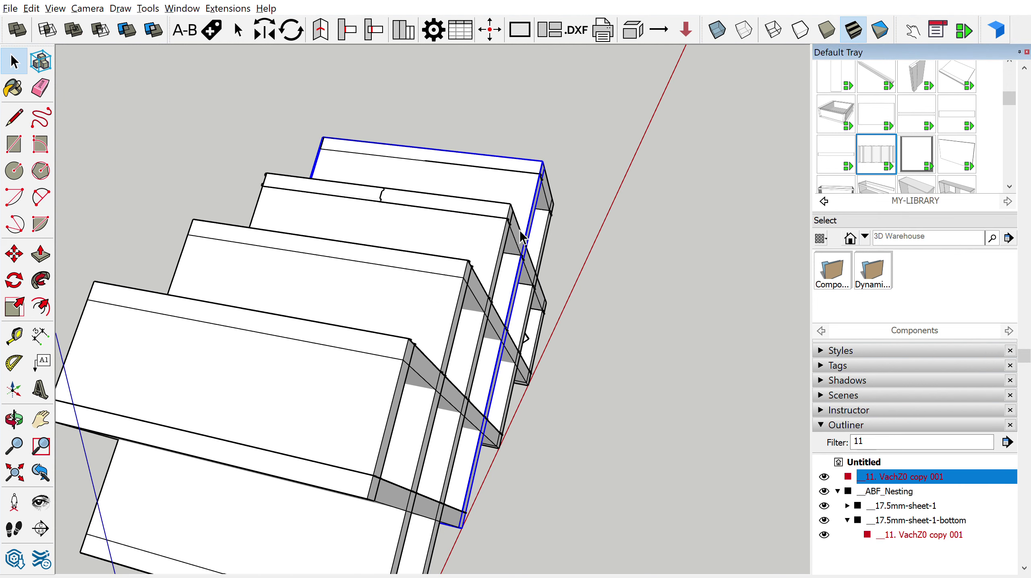
Step: Open panel 11. VachZ0 copy 001 for editing and view its top face and edge
double_click(520, 186)
mouse_move(532, 214)
middle_down()
mouse_move(459, 352)
mouse_move(248, 485)
mouse_move(617, 444)
middle_up()
scroll(438, 219, up, 3)
scroll(430, 235, up, 3)
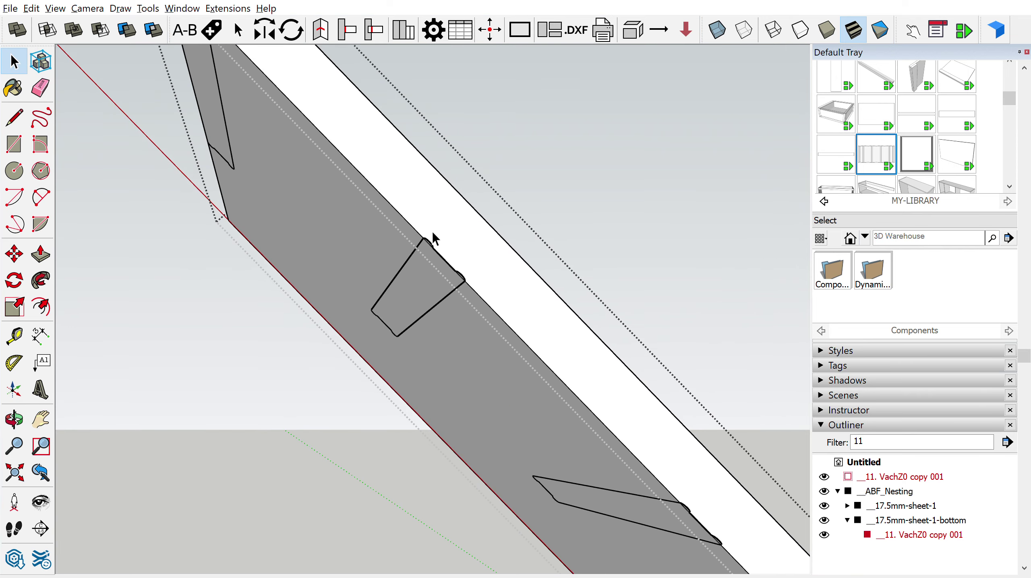
middle_drag(431, 235, 463, 425)
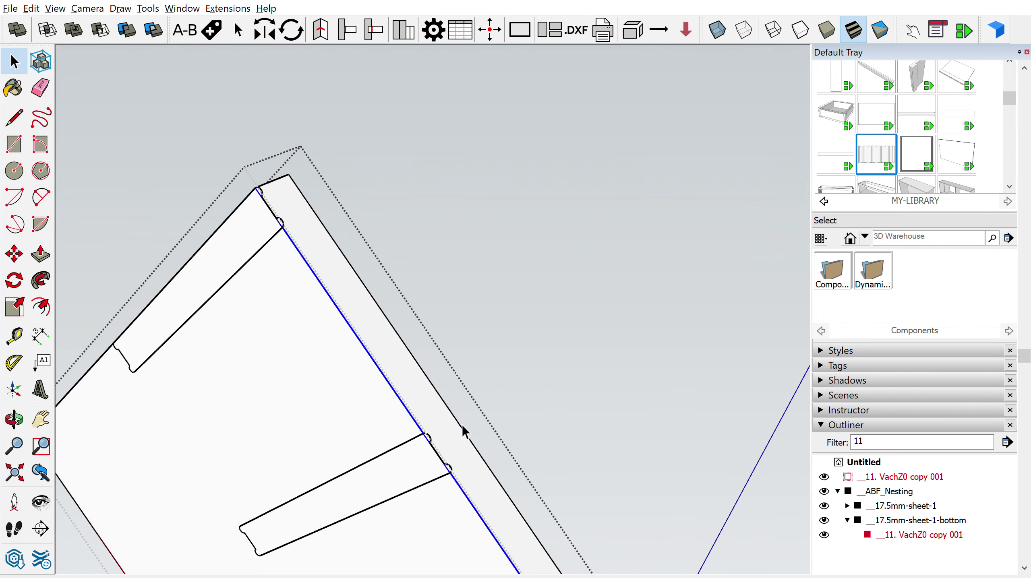
scroll(435, 433, up, 2)
scroll(434, 441, up, 2)
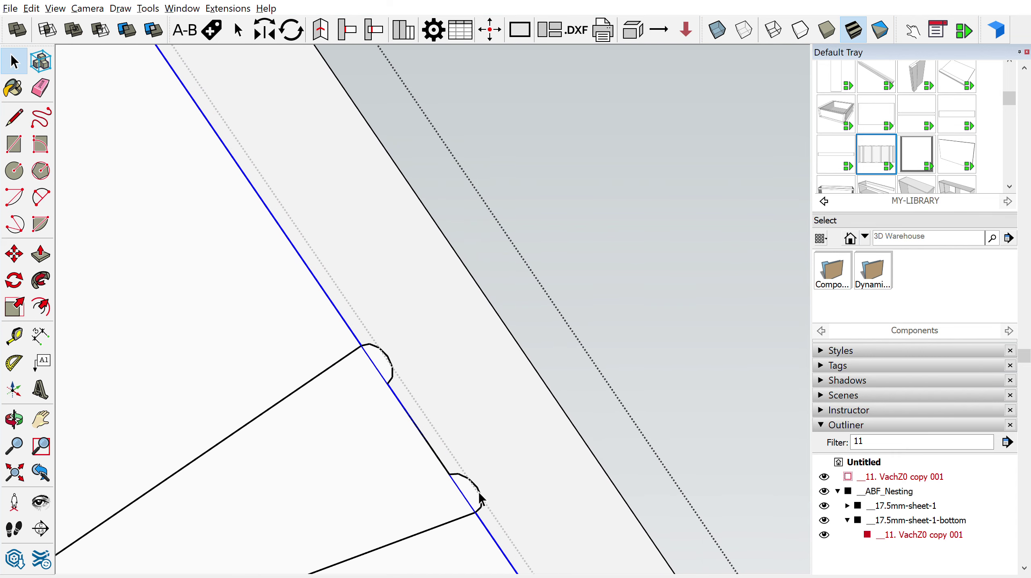
scroll(486, 490, down, 1)
scroll(292, 199, down, 2)
scroll(224, 93, down, 2)
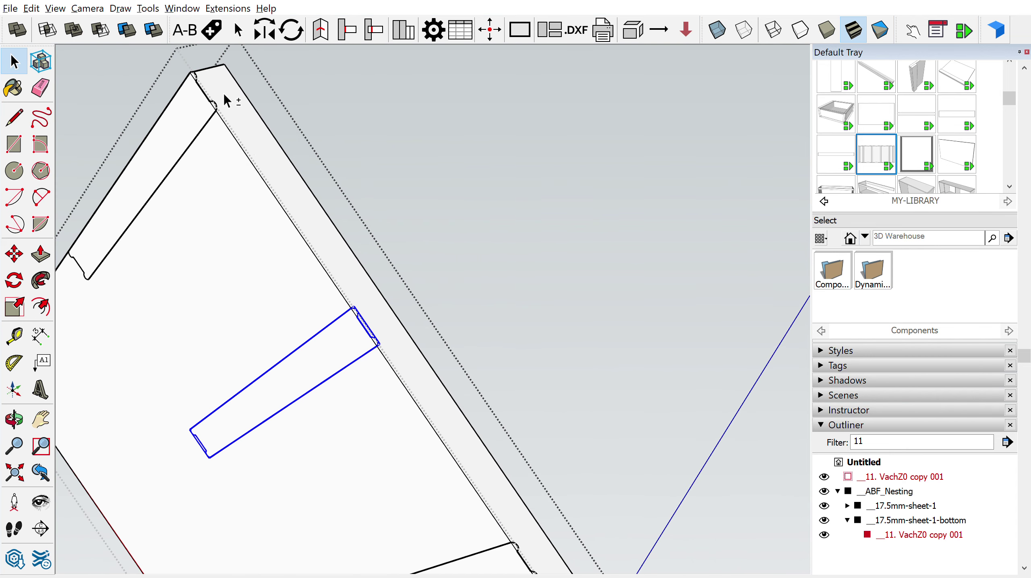
scroll(220, 99, up, 1)
scroll(221, 102, up, 1)
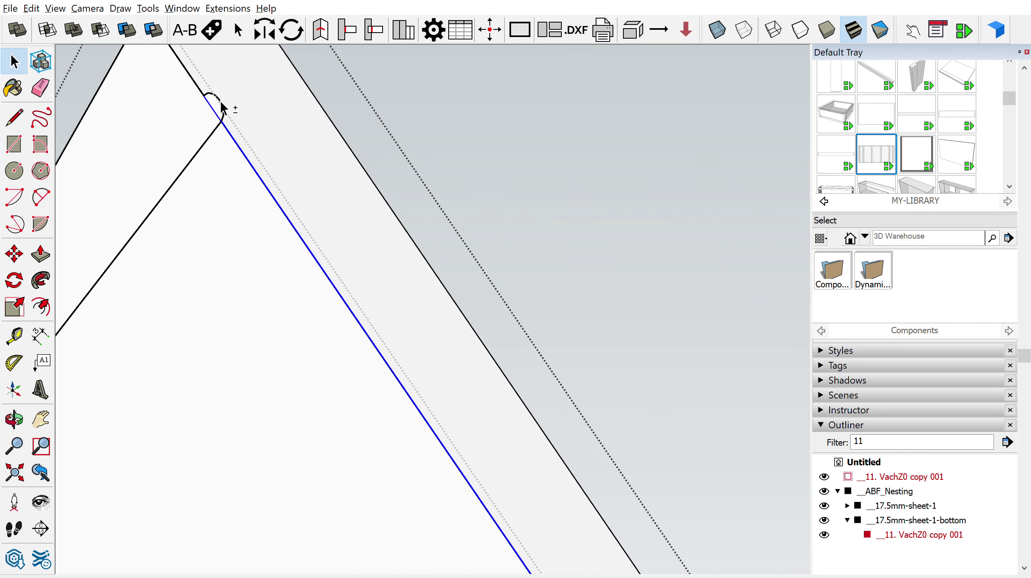
scroll(224, 104, up, 1)
scroll(225, 100, down, 1)
scroll(299, 303, down, 2)
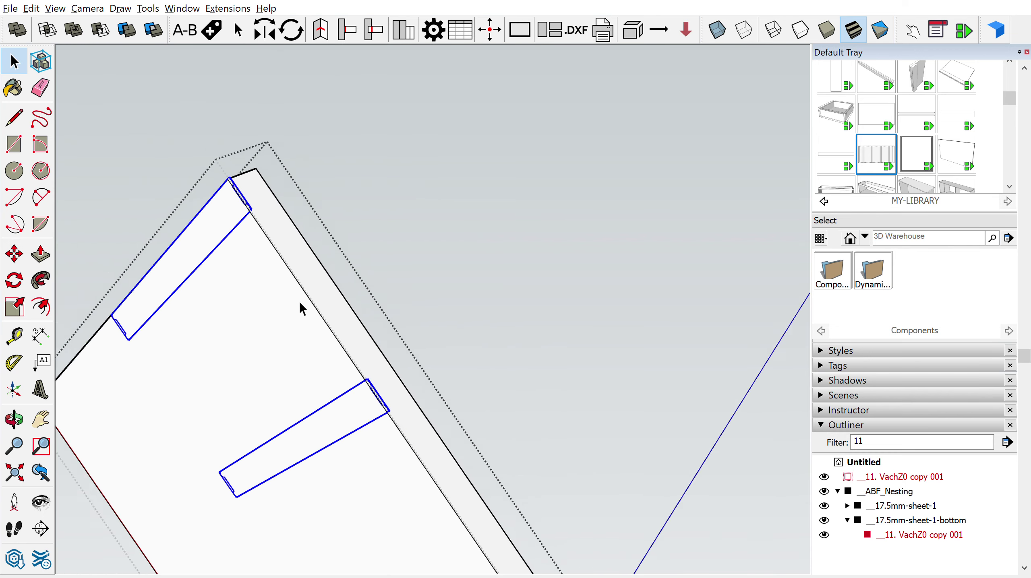
scroll(292, 170, up, 2)
scroll(365, 275, up, 1)
scroll(366, 275, up, 1)
Step: Move the slot cutout against the panel's outer edge, then zoom to fit the model
shift+click(377, 334)
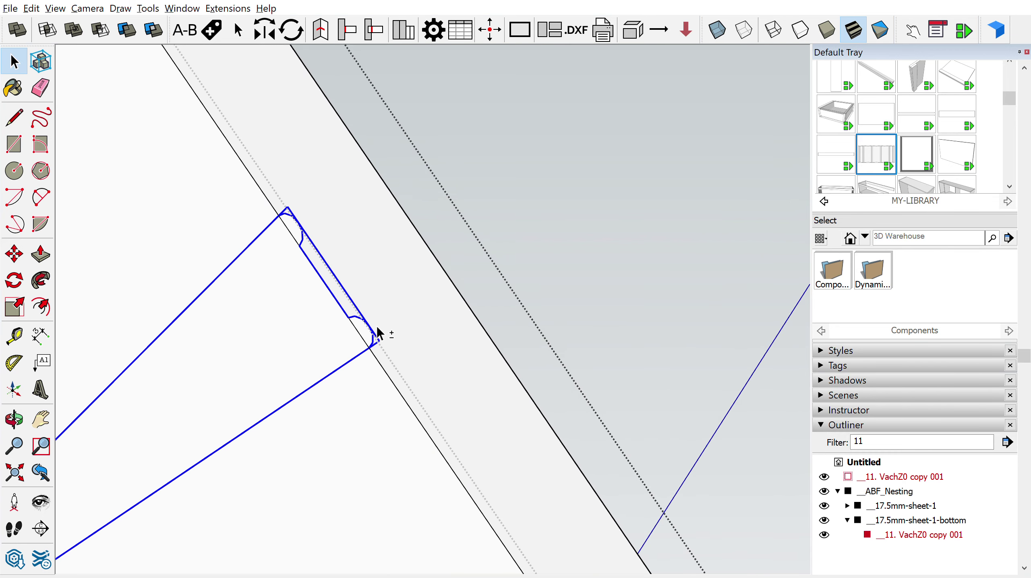
key(m)
click(369, 347)
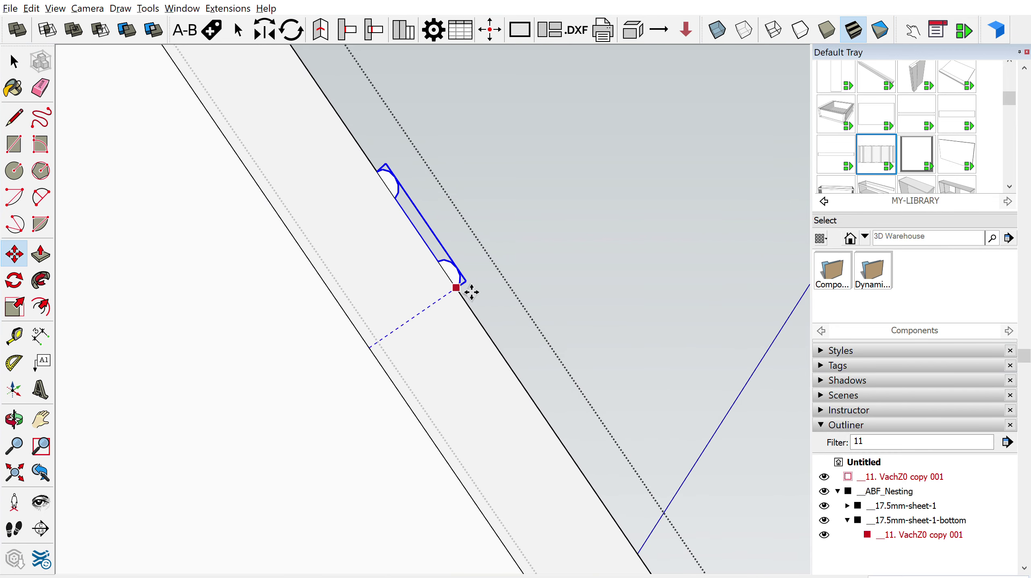
click(472, 292)
key(space)
key(shift+z)
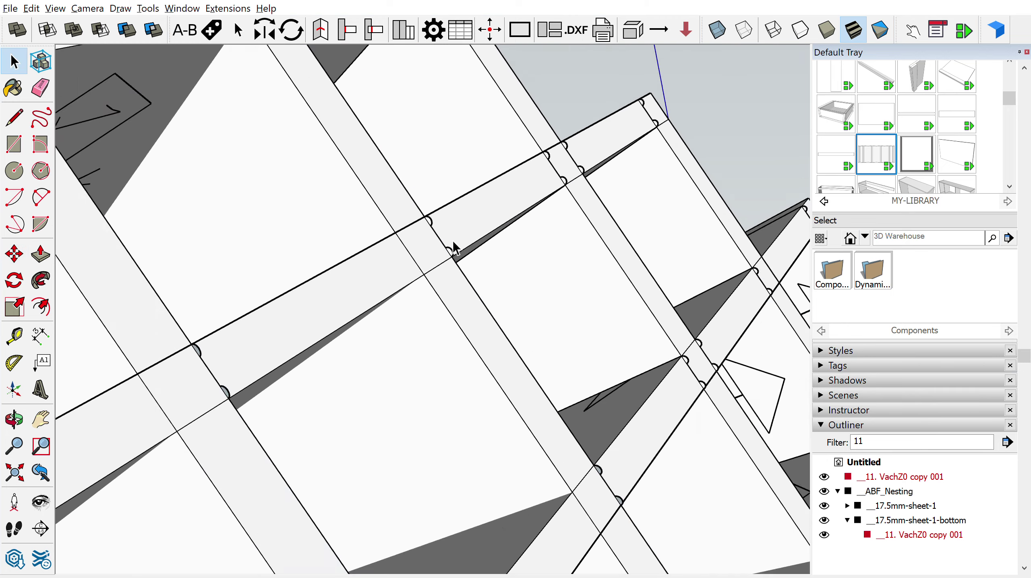
Step: Window-select the whole wine rack and regenerate its ABF nesting
mouse_move(472, 219)
middle_down()
mouse_move(619, 227)
mouse_move(609, 231)
middle_up()
scroll(610, 230, down, 3)
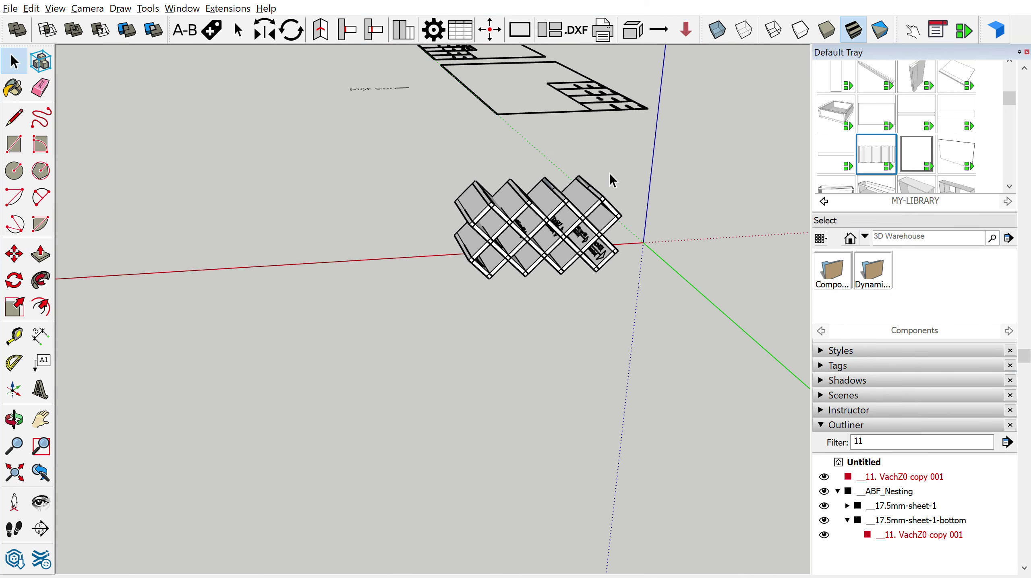
middle_drag(609, 177, 631, 215)
scroll(631, 215, down, 3)
drag(488, 175, 650, 320)
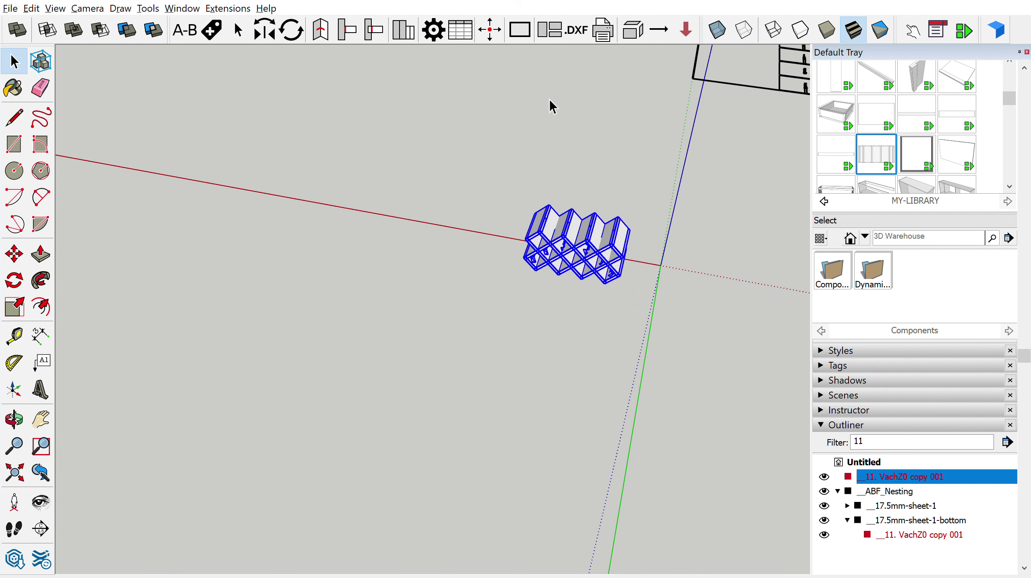
click(558, 25)
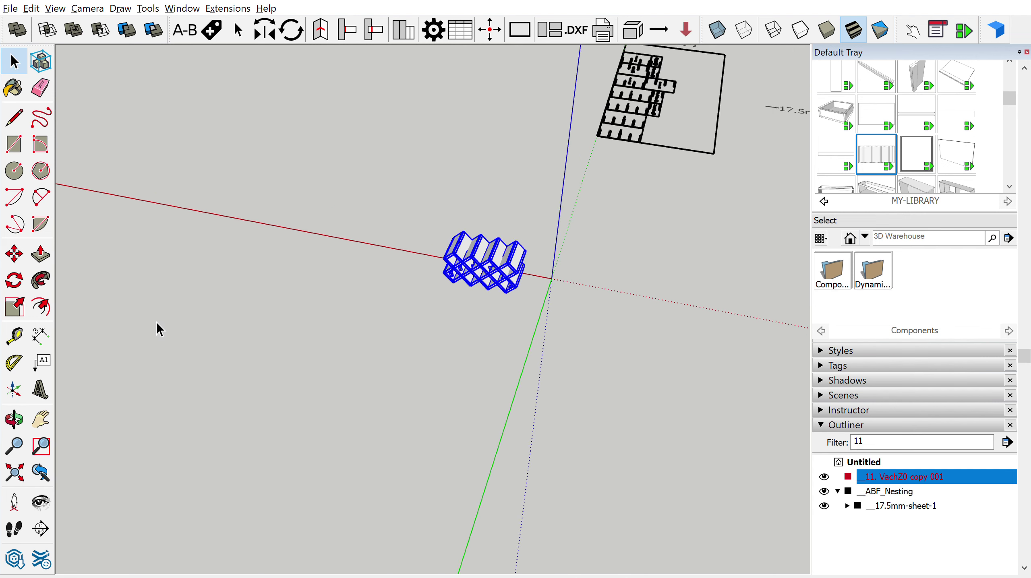
Step: Orbit and zoom to a top-down view of the nested 17.5mm sheet-1
mouse_move(568, 191)
middle_down()
mouse_move(226, 245)
mouse_move(438, 322)
mouse_move(431, 302)
middle_up()
middle_drag(384, 364, 363, 208)
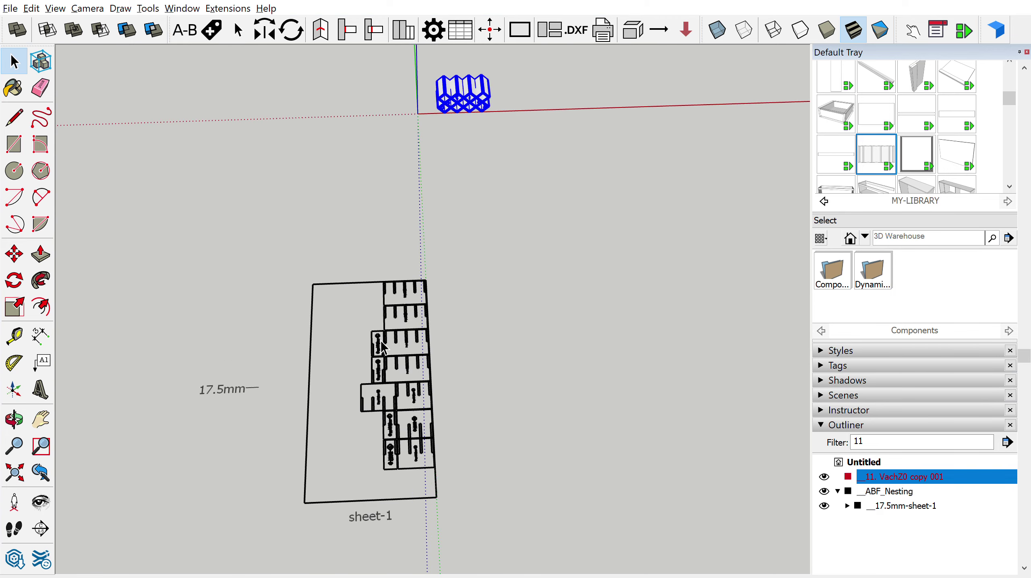
scroll(362, 208, up, 5)
scroll(380, 329, up, 3)
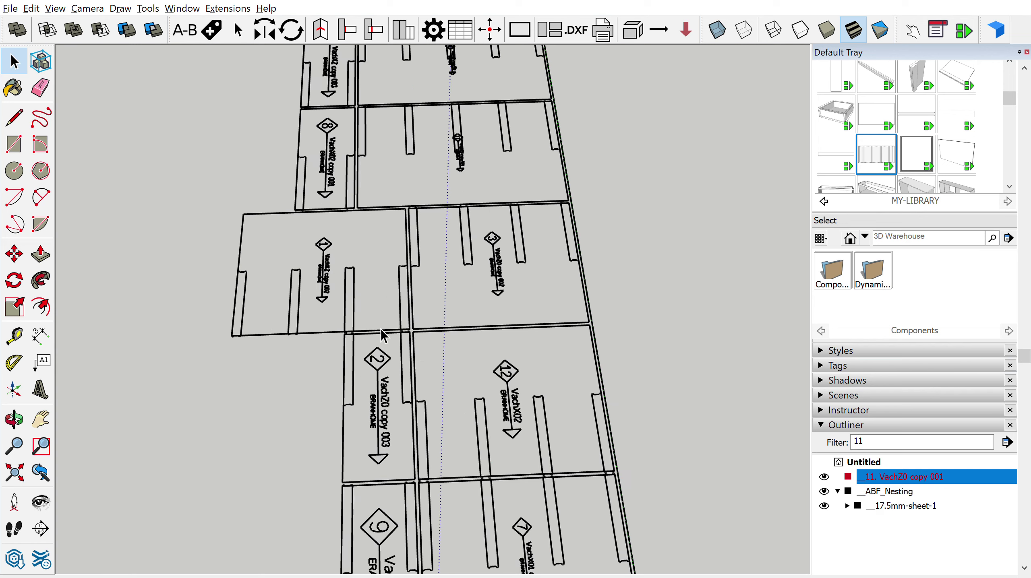
scroll(307, 286, up, 3)
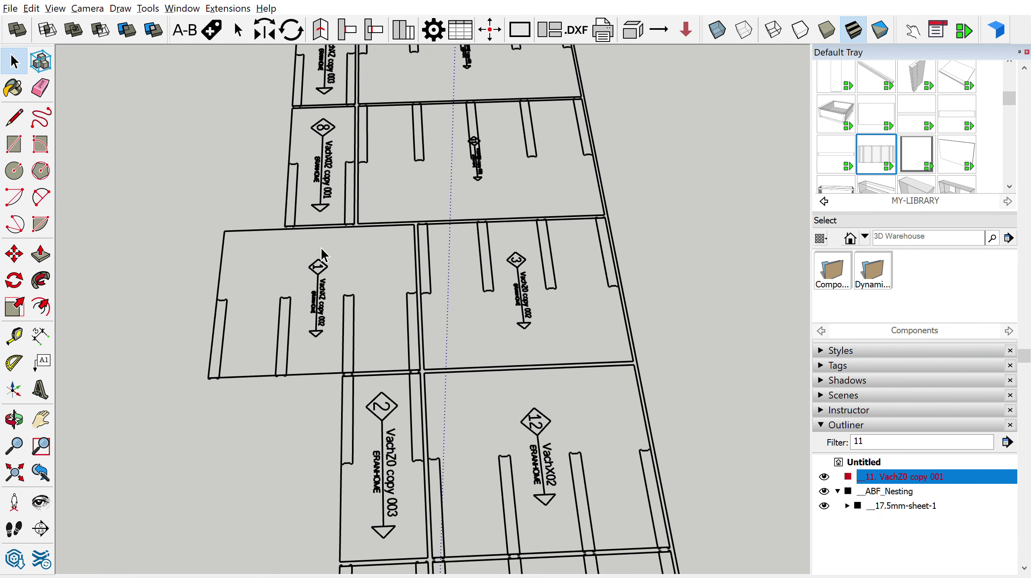
scroll(321, 248, down, 3)
scroll(366, 258, down, 4)
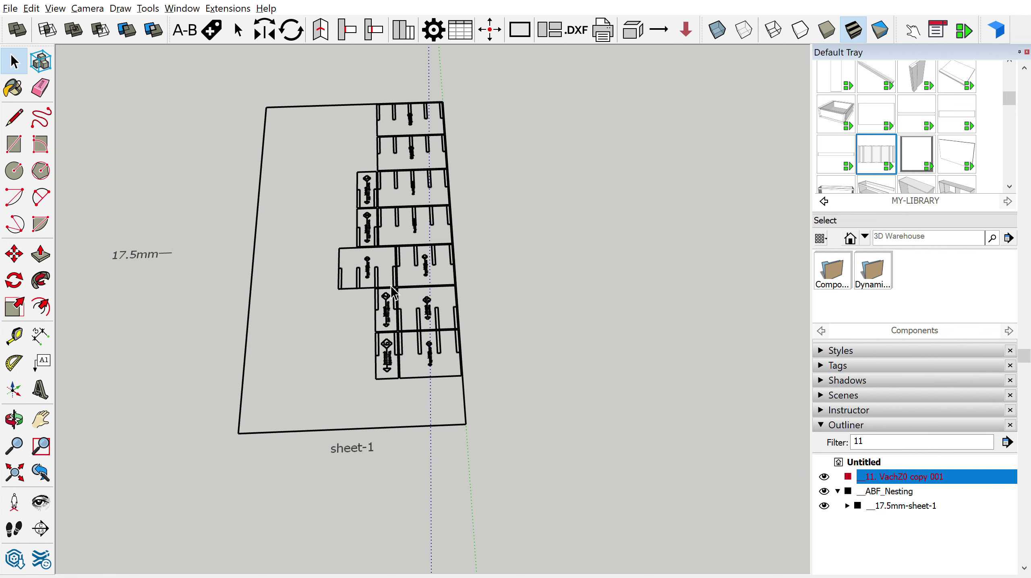
scroll(475, 237, down, 3)
scroll(489, 229, down, 3)
scroll(473, 274, down, 1)
mouse_move(473, 275)
middle_down()
mouse_move(467, 198)
mouse_move(487, 231)
middle_up()
scroll(467, 198, up, 2)
scroll(487, 231, up, 3)
mouse_move(398, 262)
middle_down()
mouse_move(525, 240)
mouse_move(461, 261)
middle_up()
scroll(308, 260, up, 2)
mouse_move(328, 227)
middle_down()
mouse_move(375, 242)
mouse_move(115, 207)
mouse_move(233, 149)
mouse_move(415, 224)
mouse_move(334, 320)
middle_up()
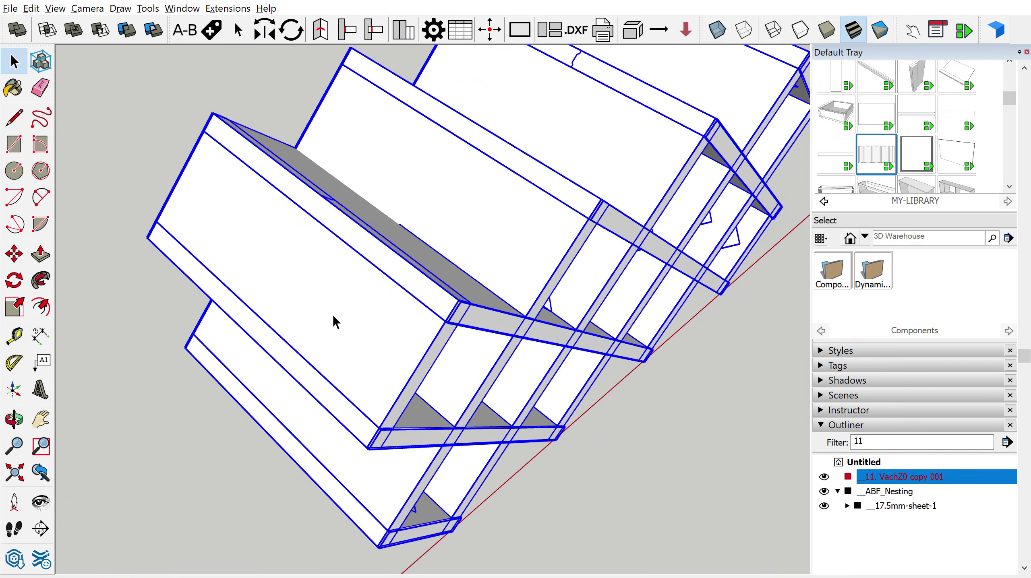
scroll(340, 320, down, 3)
click(689, 457)
middle_drag(613, 314, 536, 239)
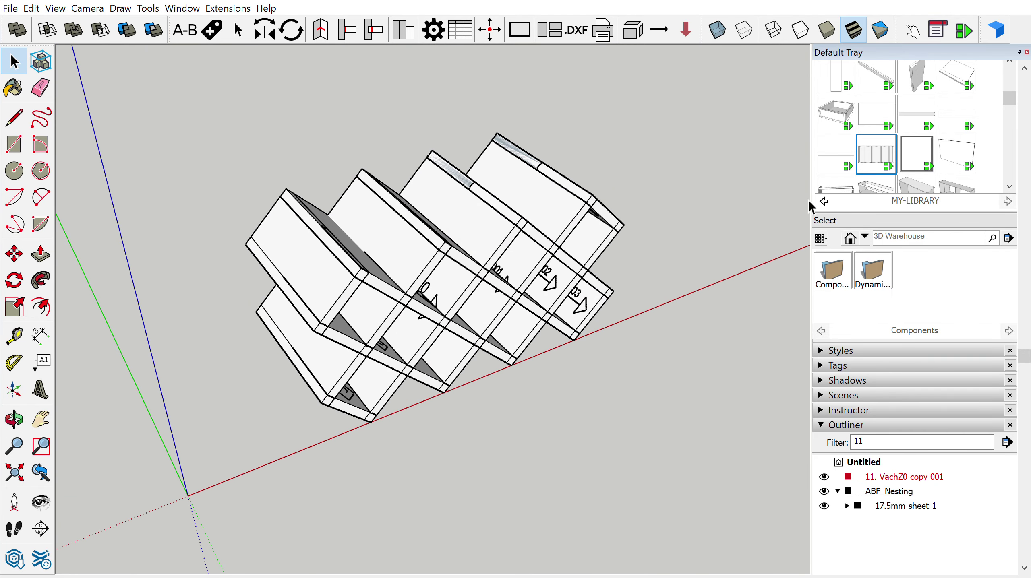
mouse_move(570, 353)
middle_down()
mouse_move(229, 282)
mouse_move(543, 182)
mouse_move(600, 315)
mouse_move(396, 361)
mouse_move(458, 303)
mouse_move(387, 299)
mouse_move(547, 318)
mouse_move(308, 227)
mouse_move(339, 247)
mouse_move(218, 254)
mouse_move(425, 257)
middle_up()
scroll(309, 228, up, 5)
shift+click(558, 264)
scroll(559, 264, down, 3)
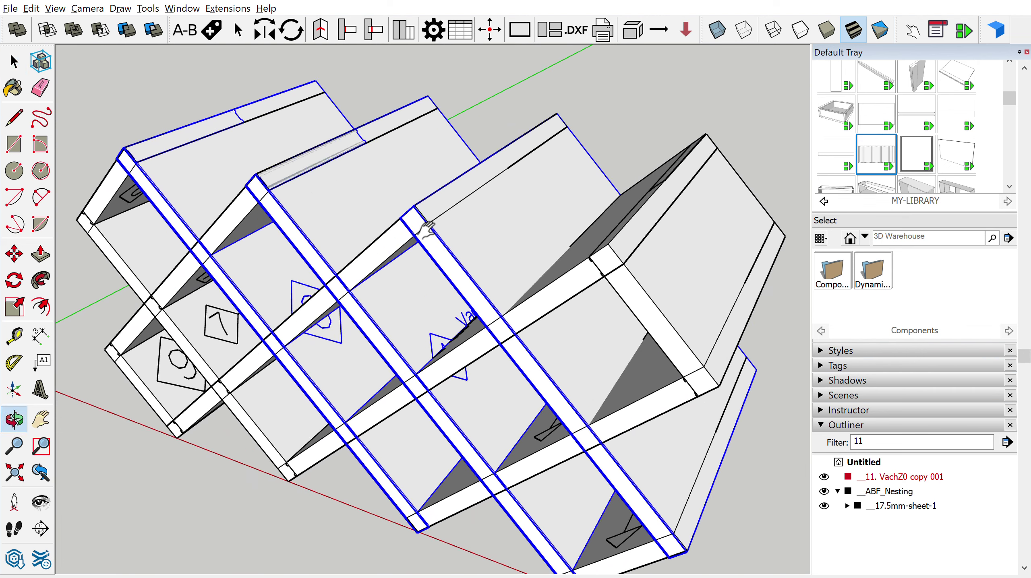
scroll(614, 245, up, 3)
scroll(338, 306, down, 2)
scroll(337, 301, down, 2)
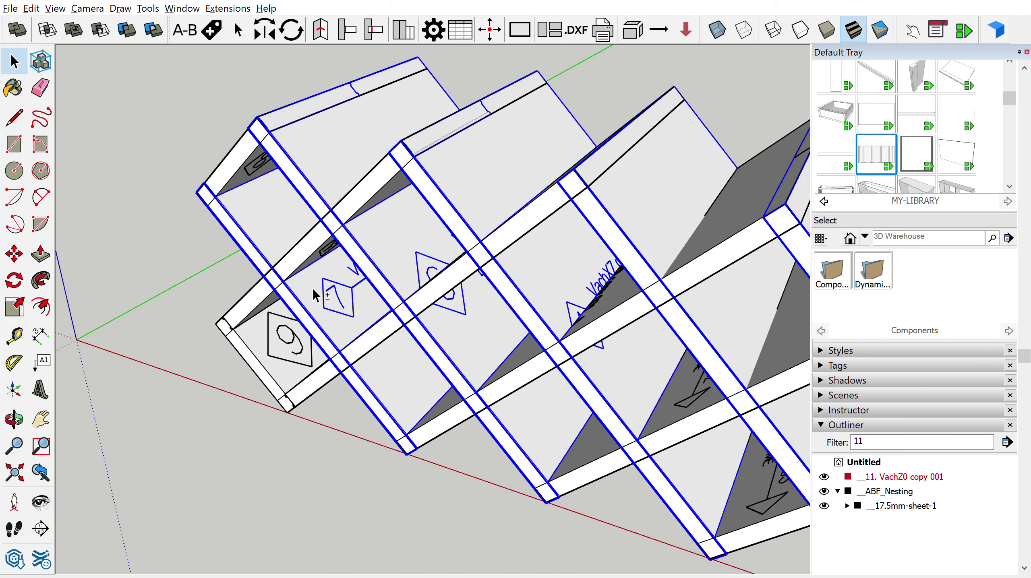
mouse_move(337, 300)
middle_down()
mouse_move(536, 356)
mouse_move(265, 327)
mouse_move(762, 253)
middle_up()
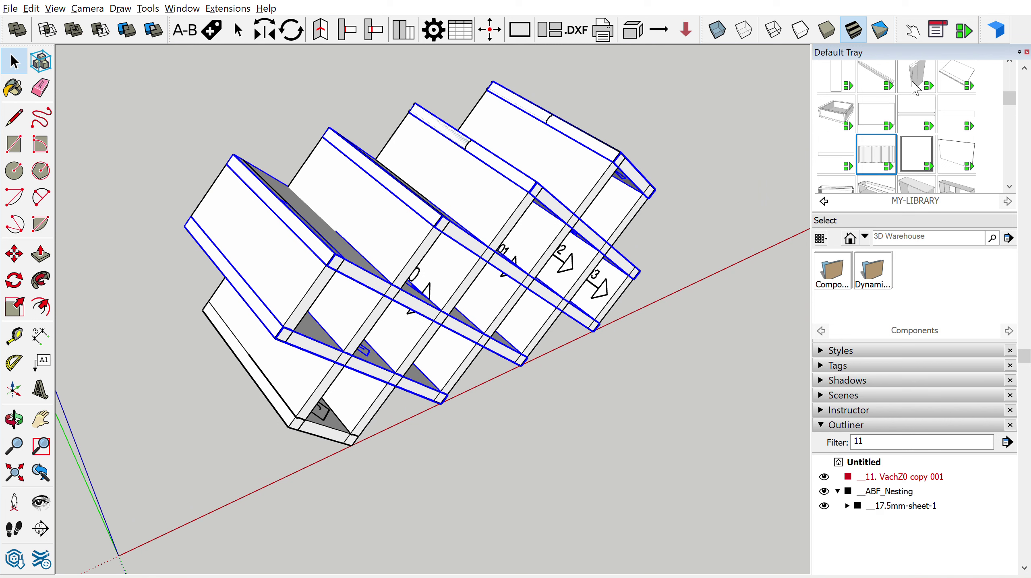
scroll(486, 382, down, 2)
scroll(433, 375, down, 2)
middle_drag(433, 375, 537, 308)
scroll(572, 290, up, 2)
scroll(679, 247, down, 2)
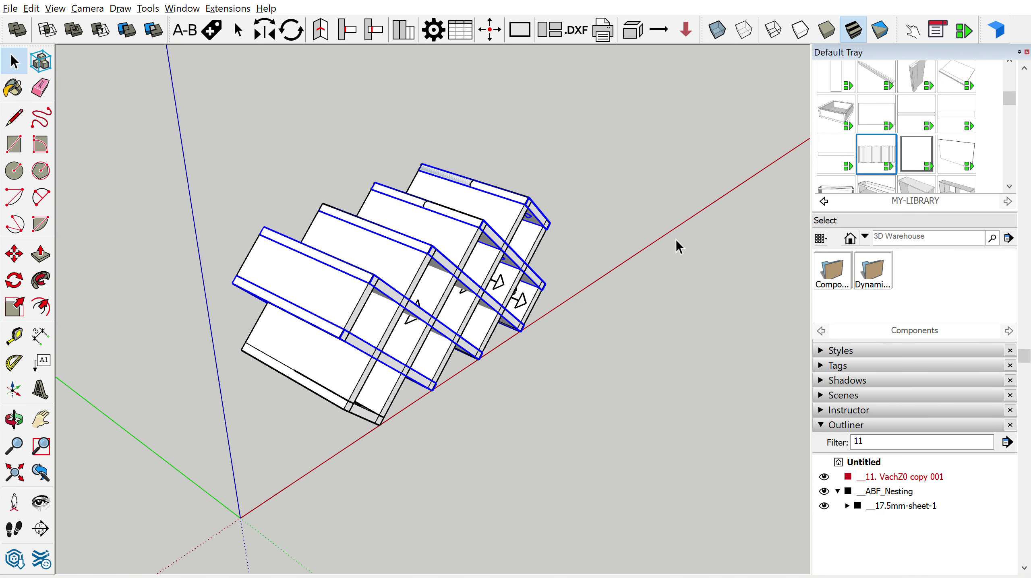